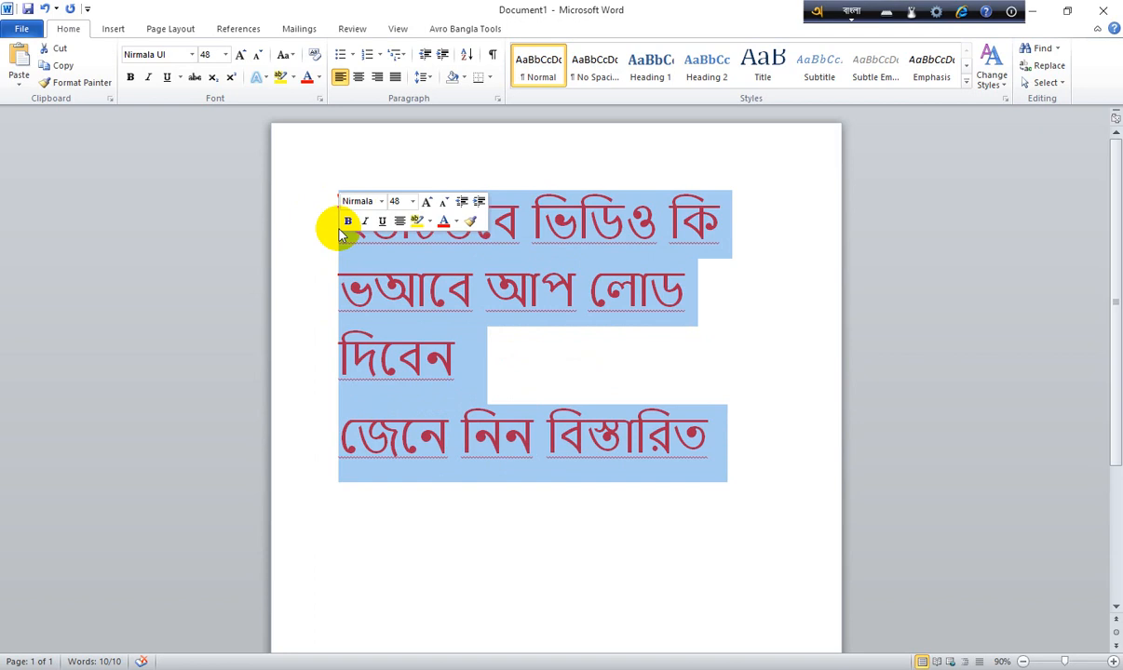
Step: Switch to Chrome and open the YouTube home page
click(579, 514)
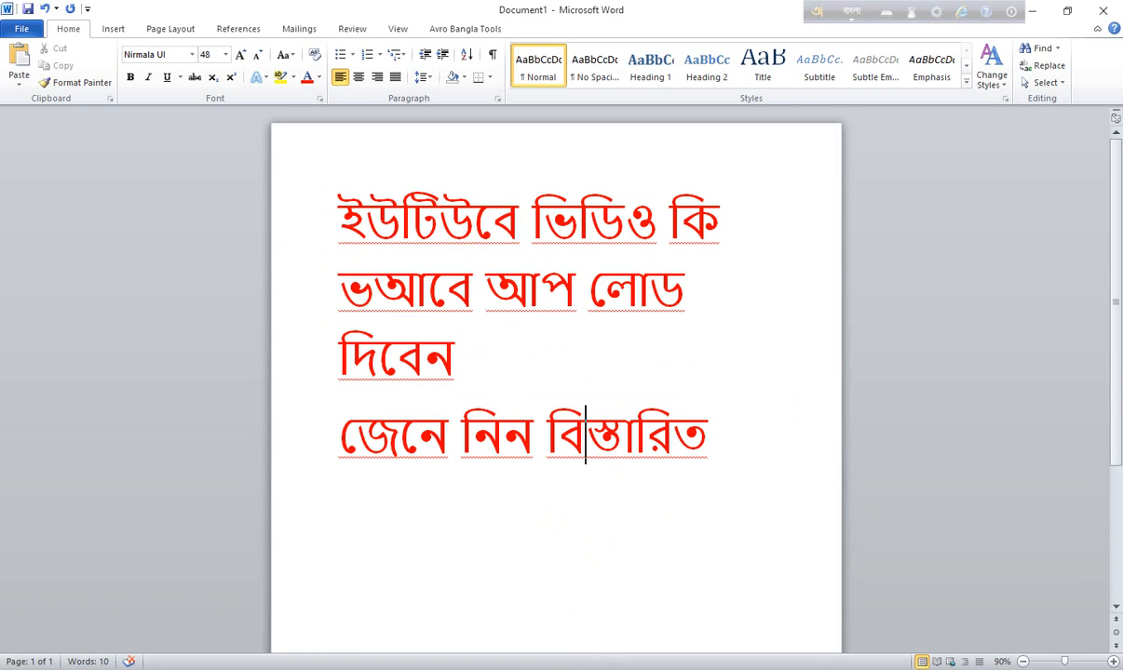
click(482, 669)
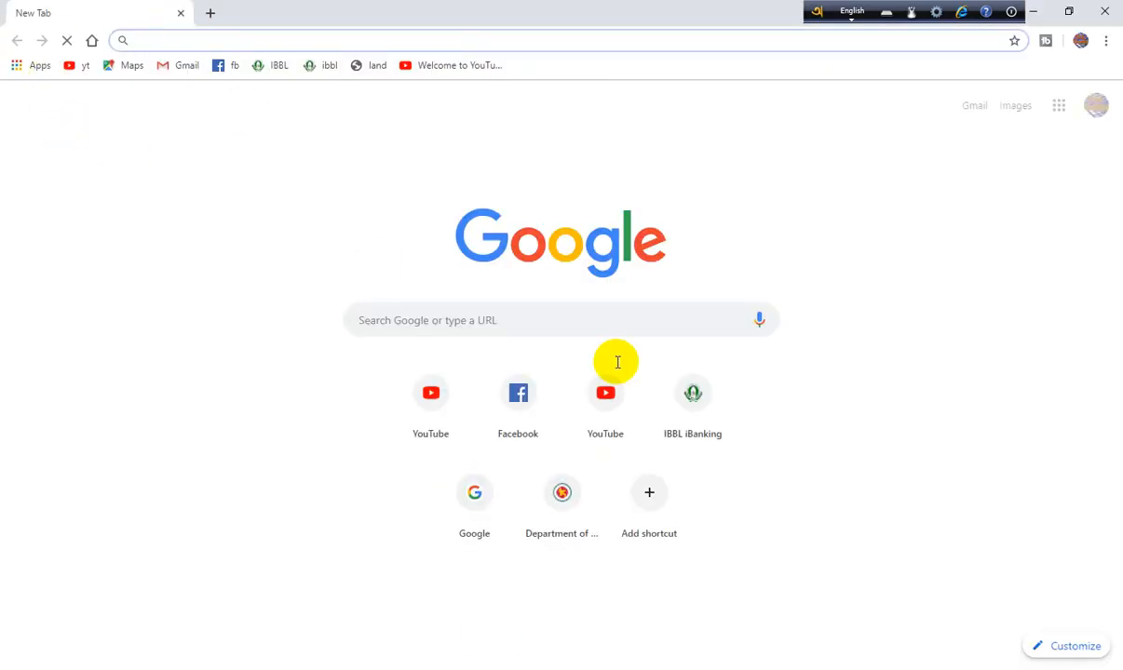
click(86, 66)
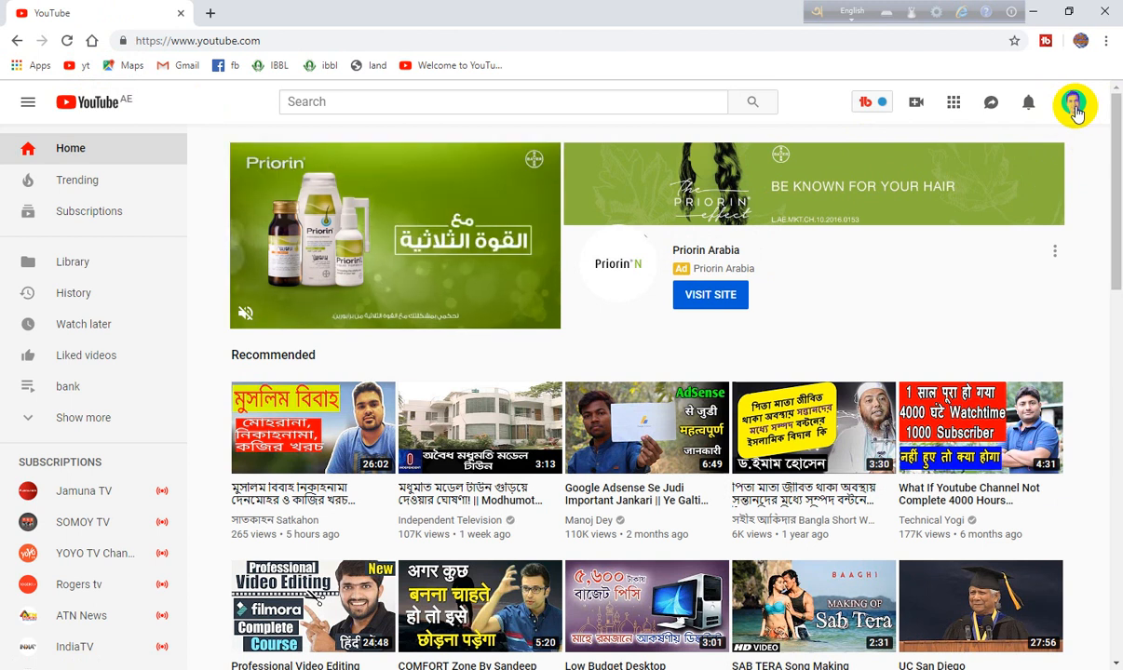
Step: Open YouTube's video upload page and set the privacy of the new upload to Private
click(1073, 105)
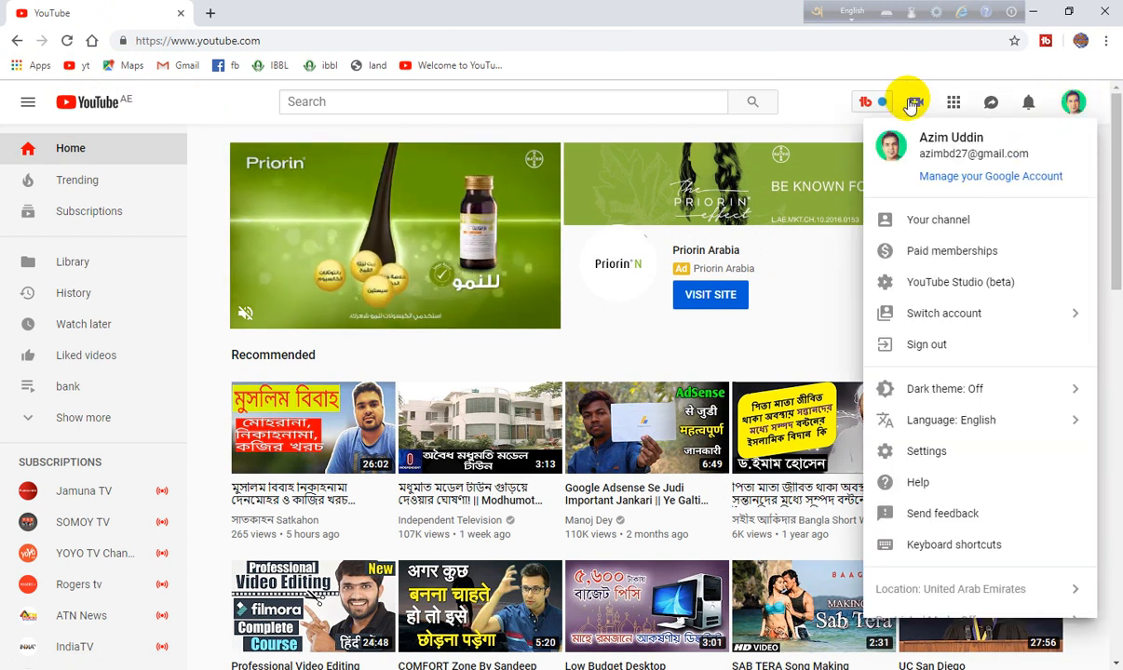
click(205, 111)
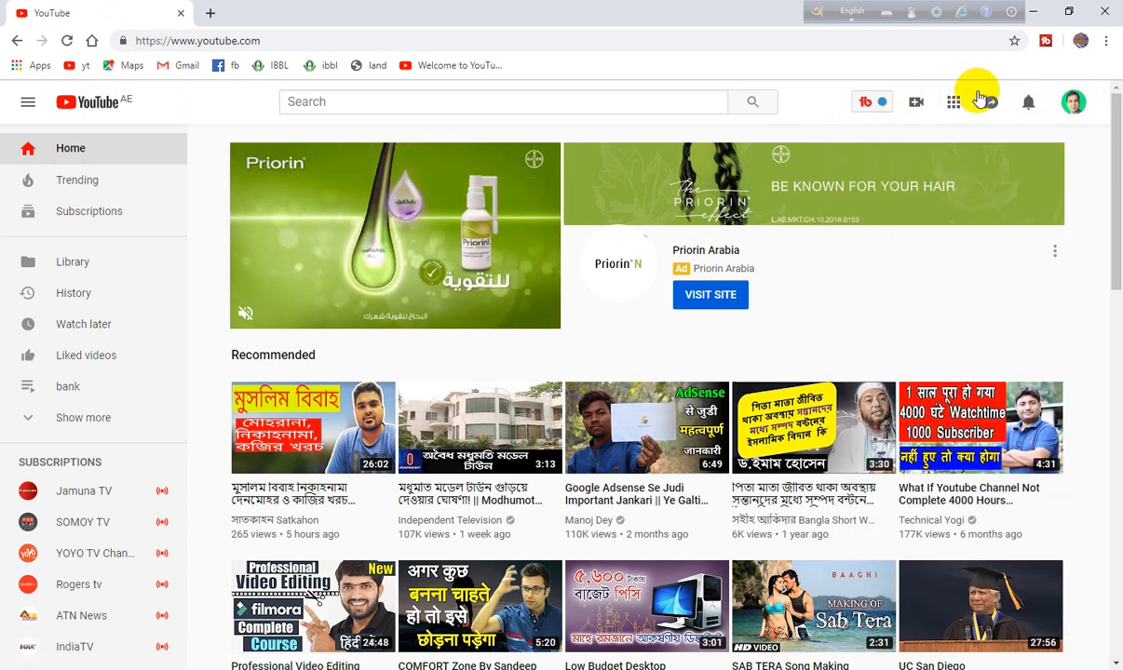
click(915, 107)
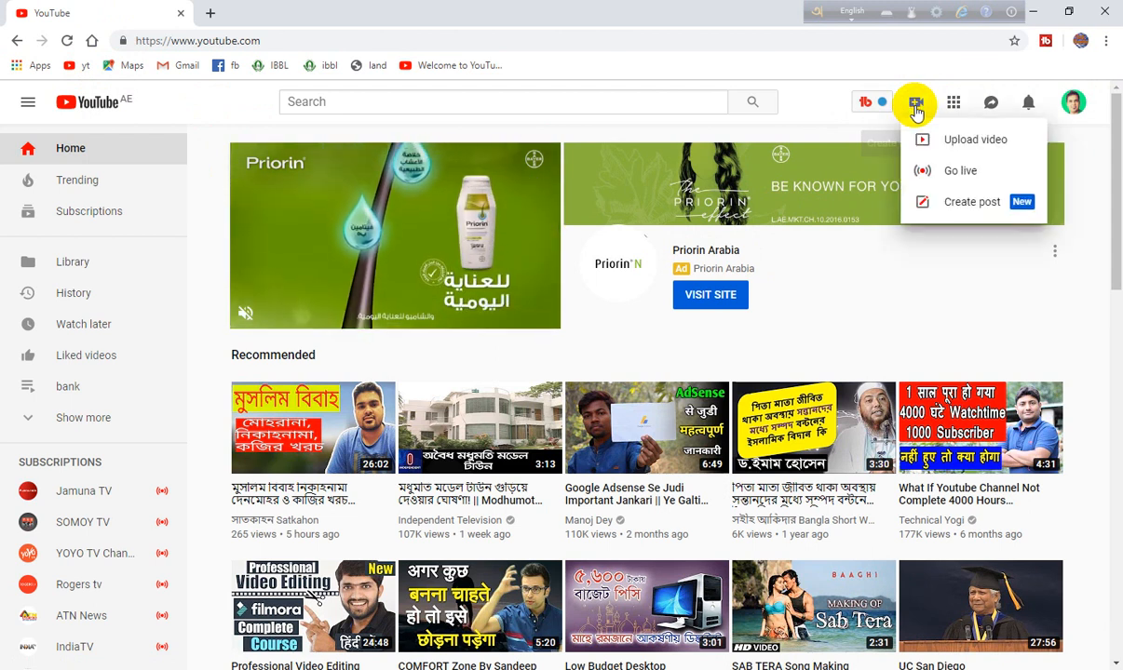
click(968, 152)
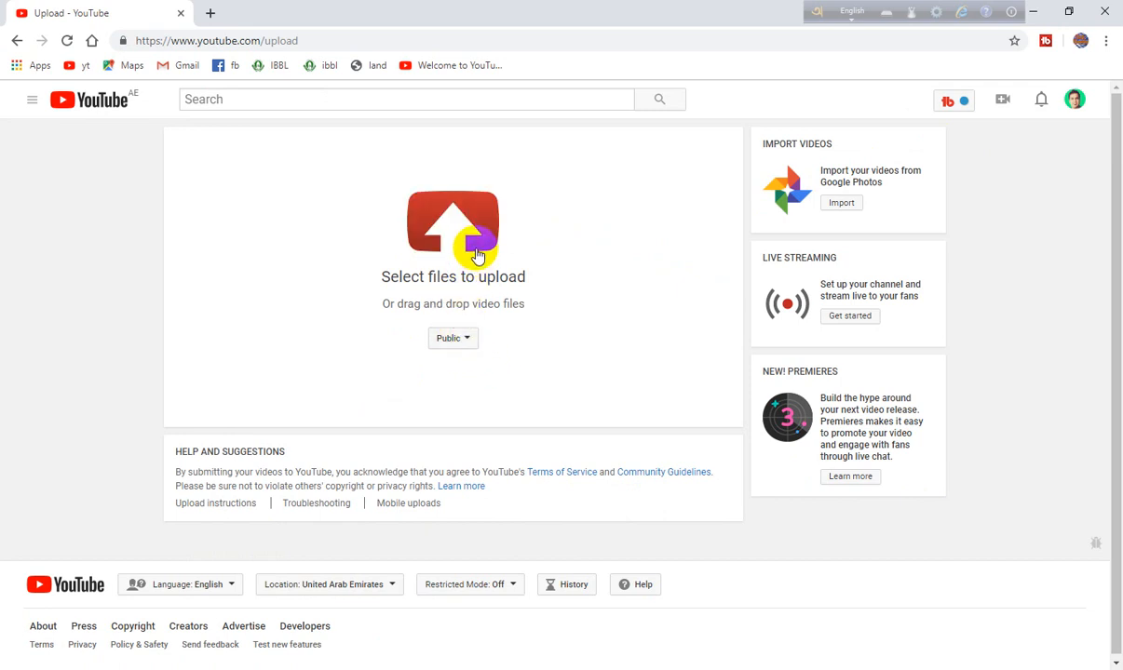
click(468, 343)
click(470, 401)
Step: Upload the khotian video from the yt eaw file folder on the Desktop
click(469, 235)
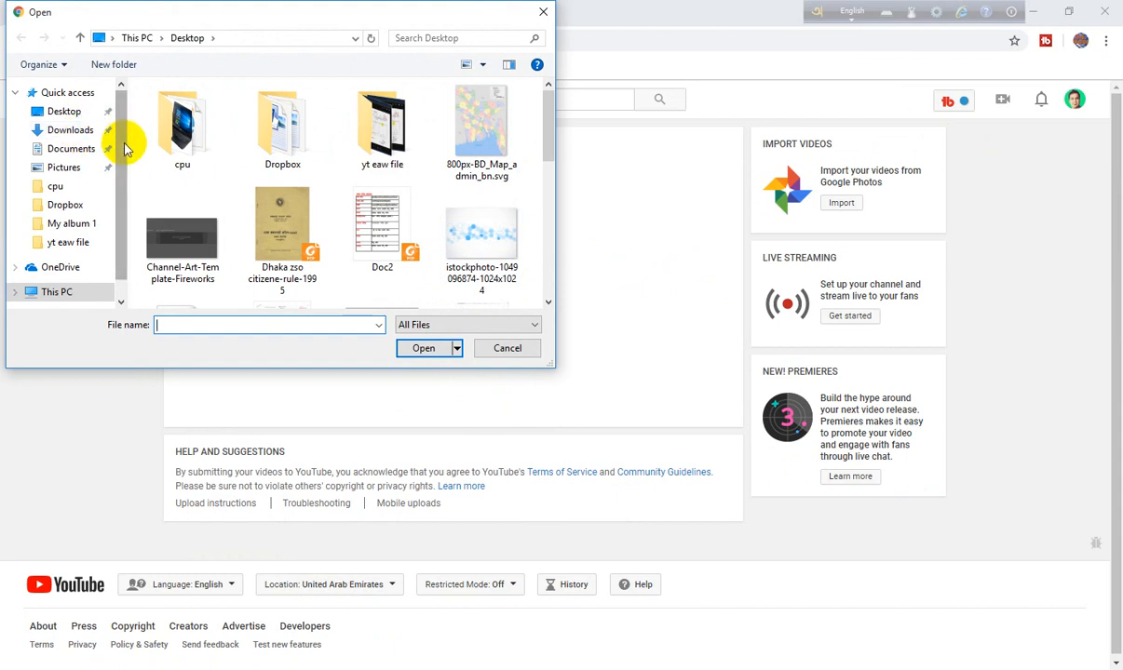
click(86, 112)
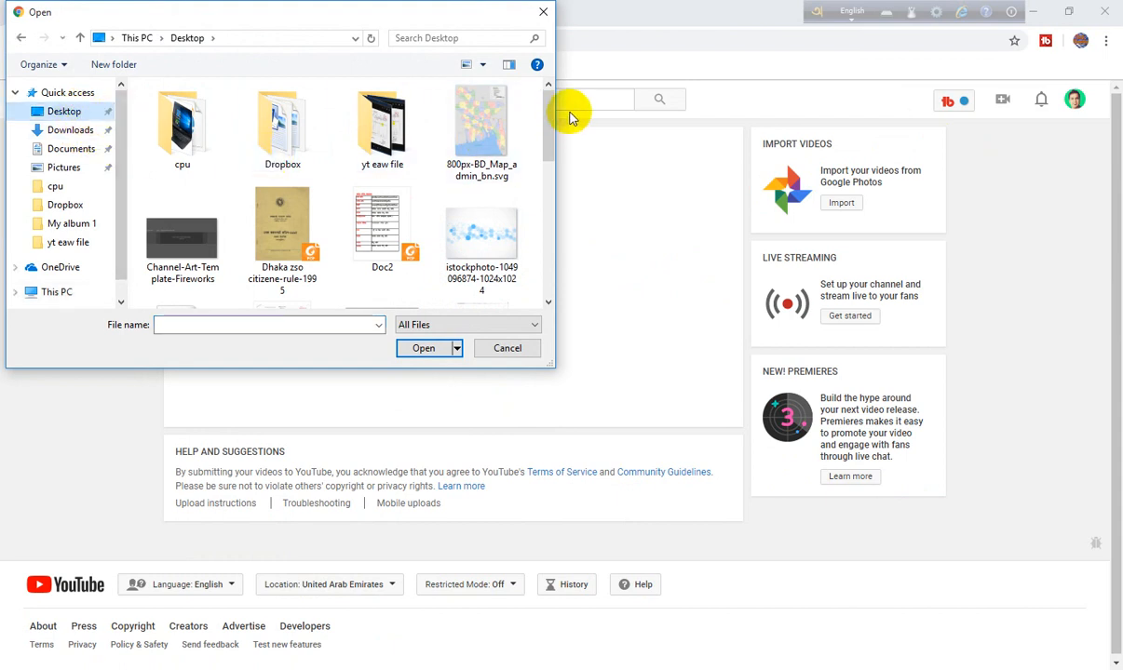
double_click(377, 125)
click(375, 133)
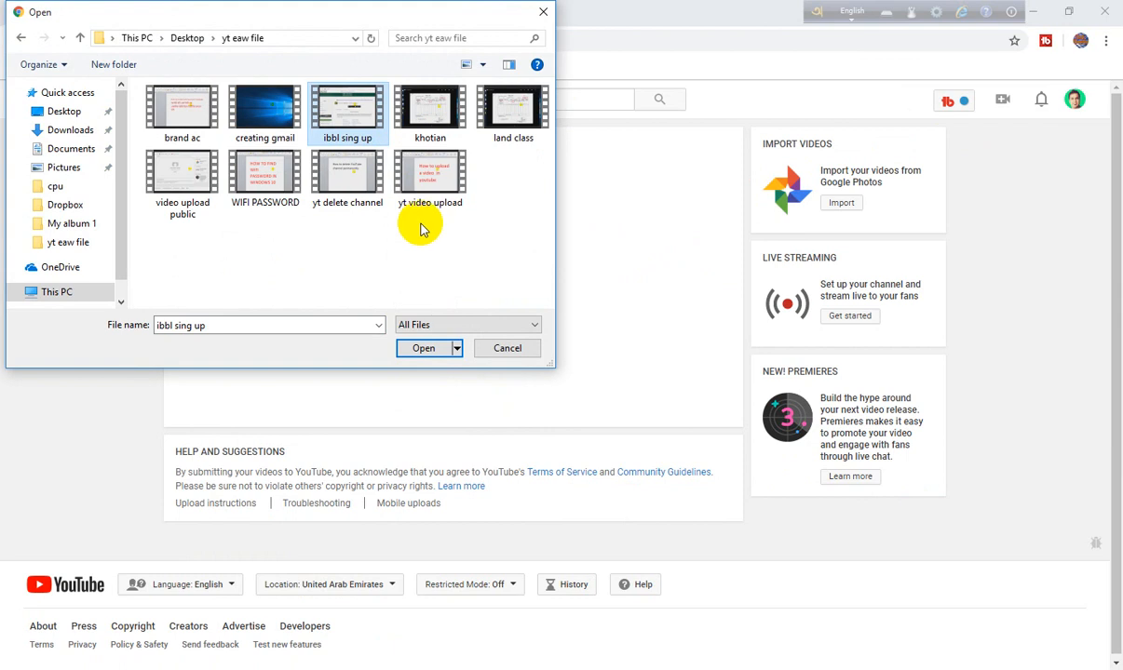
click(426, 114)
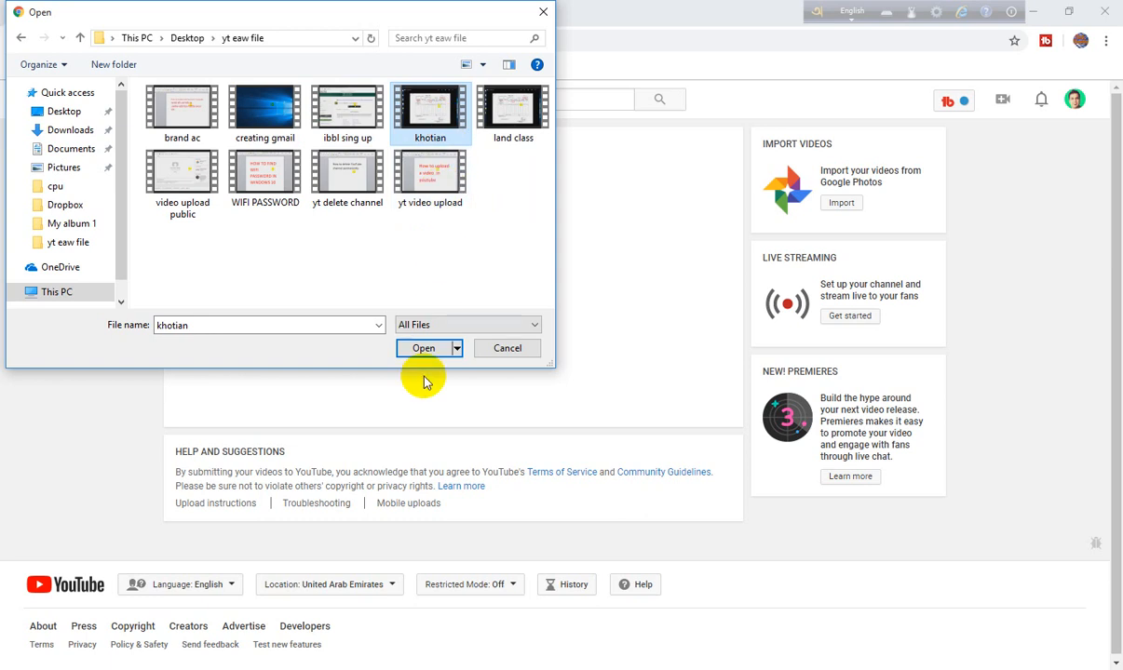
click(415, 348)
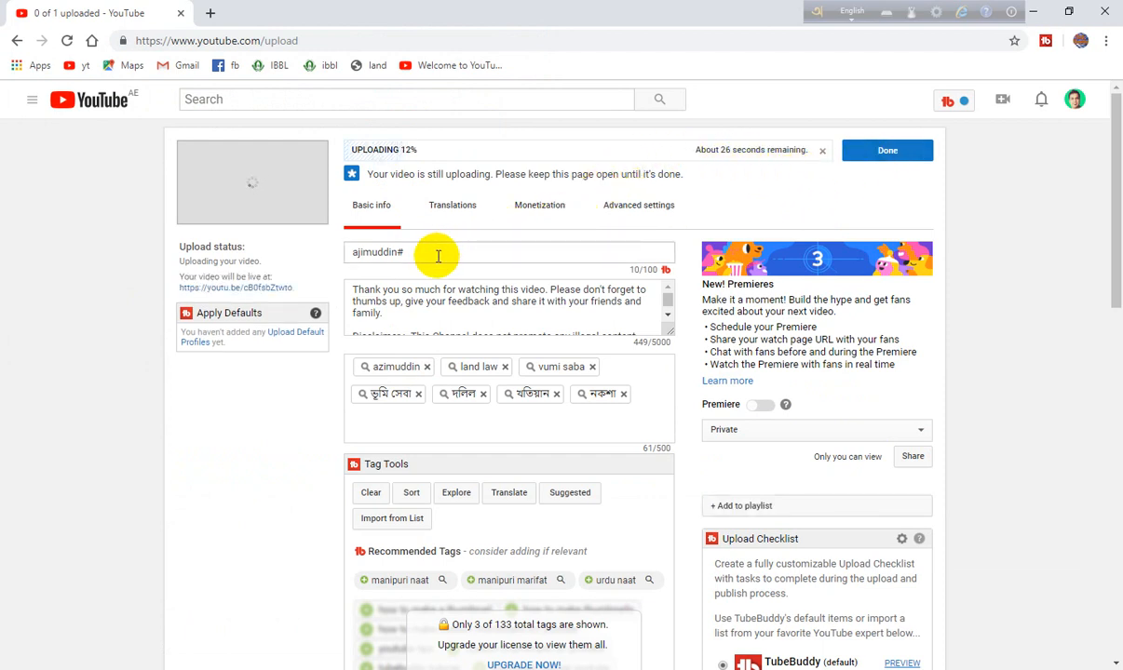
Step: Switch the keyboard language to Bangla and add "জমির খতিয়ান নতুন" at the start of the video title
click(351, 254)
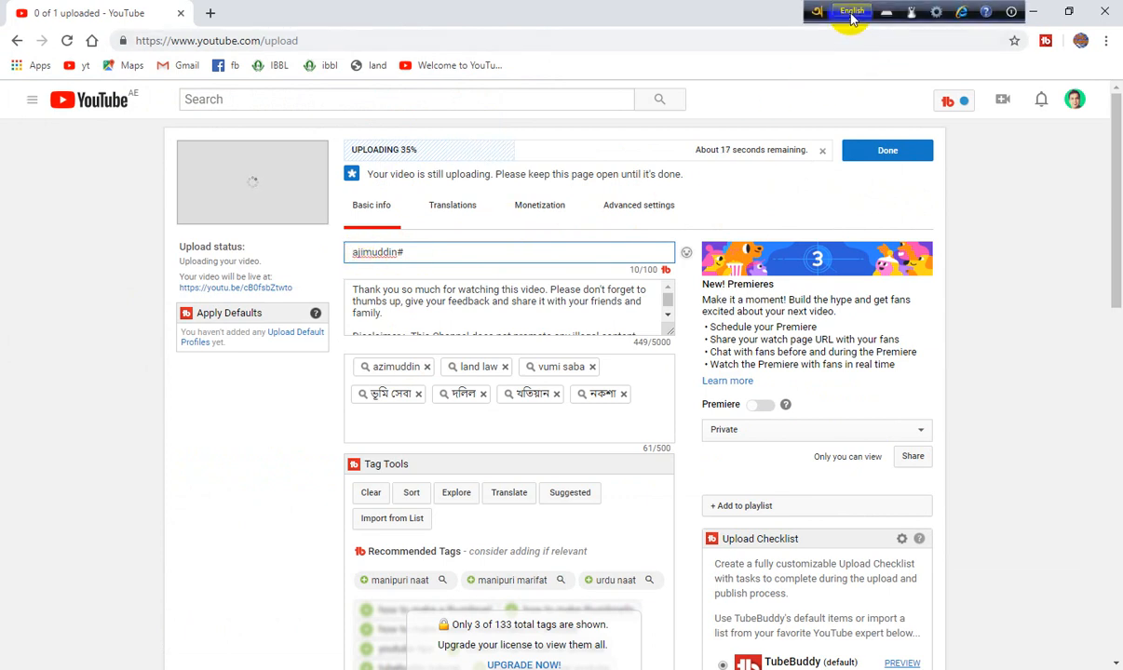
click(851, 13)
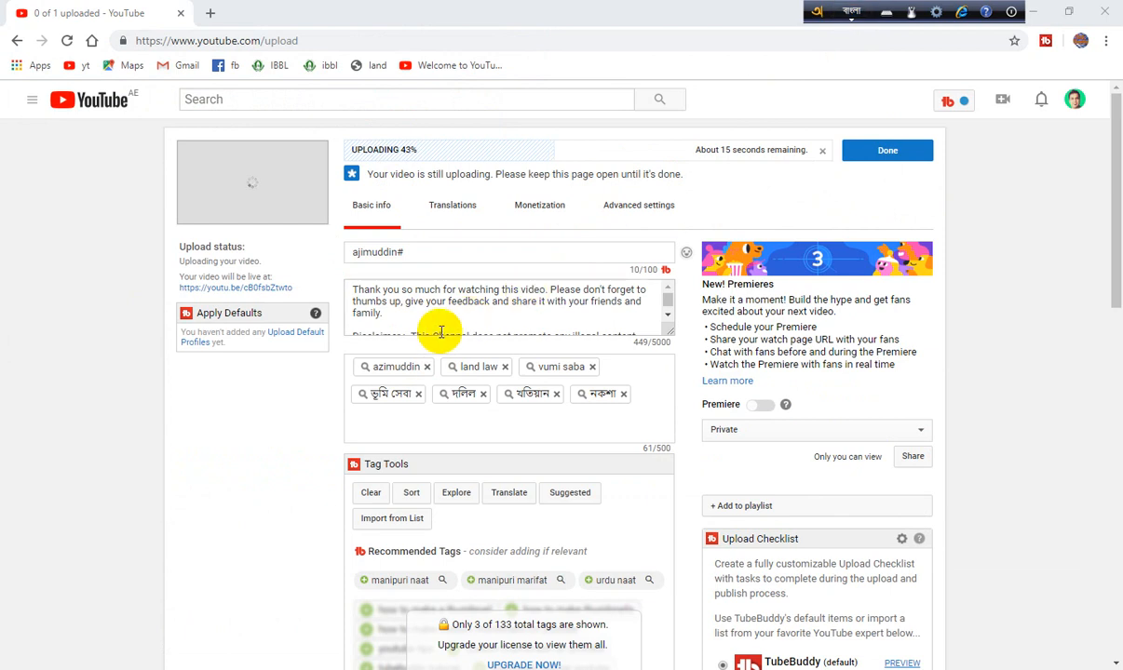
click(354, 255)
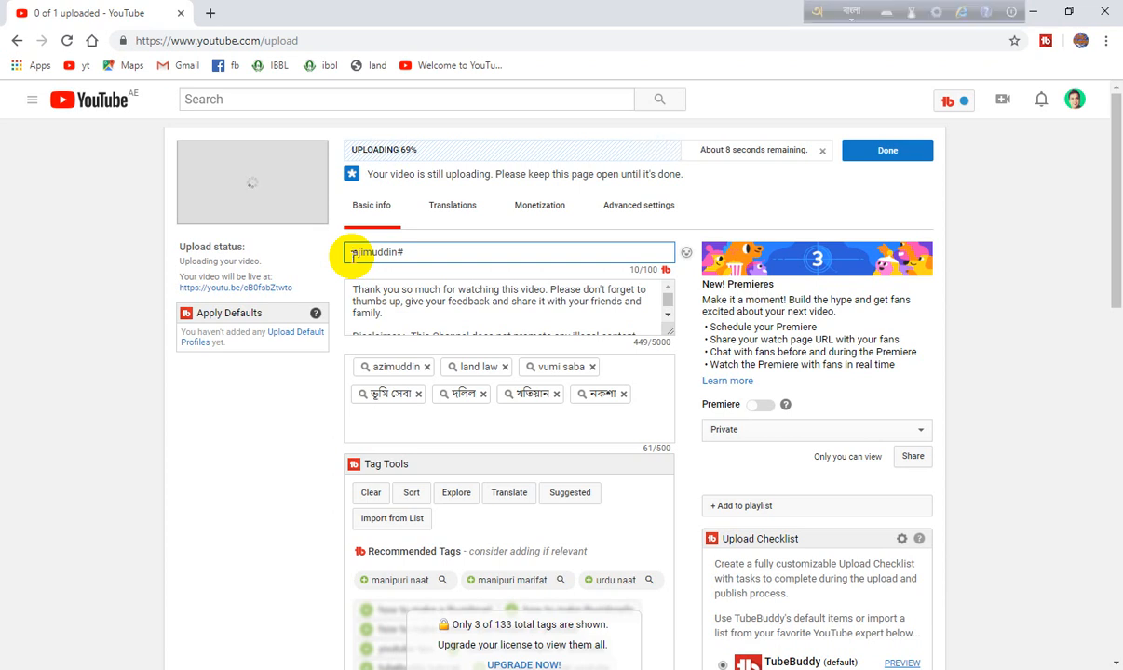
text(জমির )
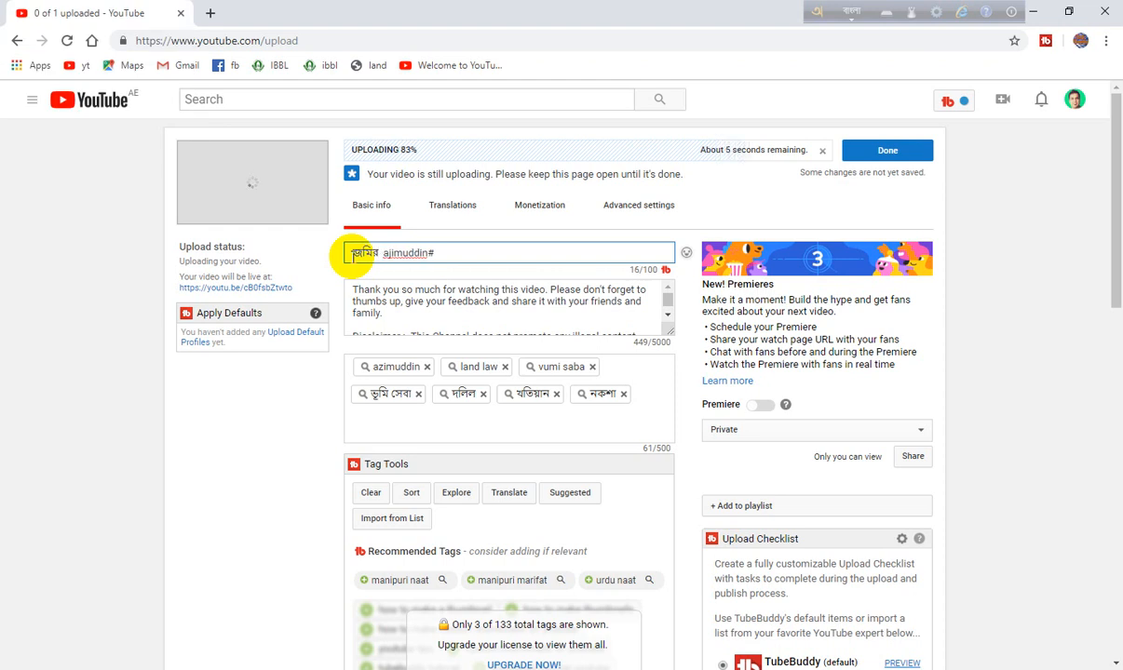
text(khtiyan notun )
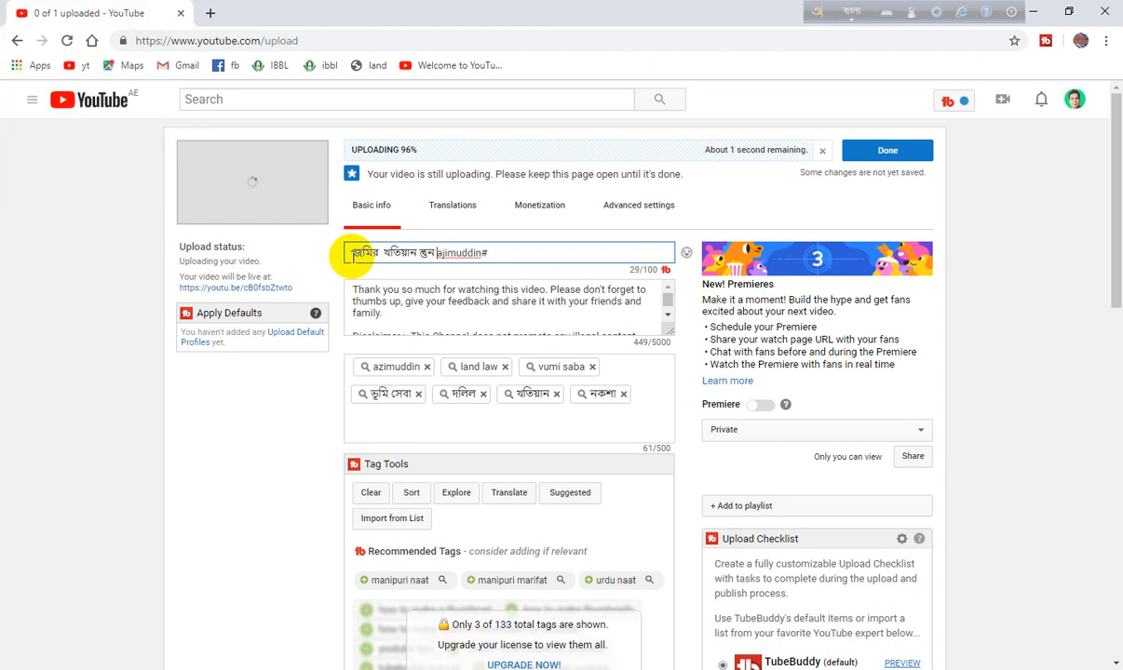
text( toon)
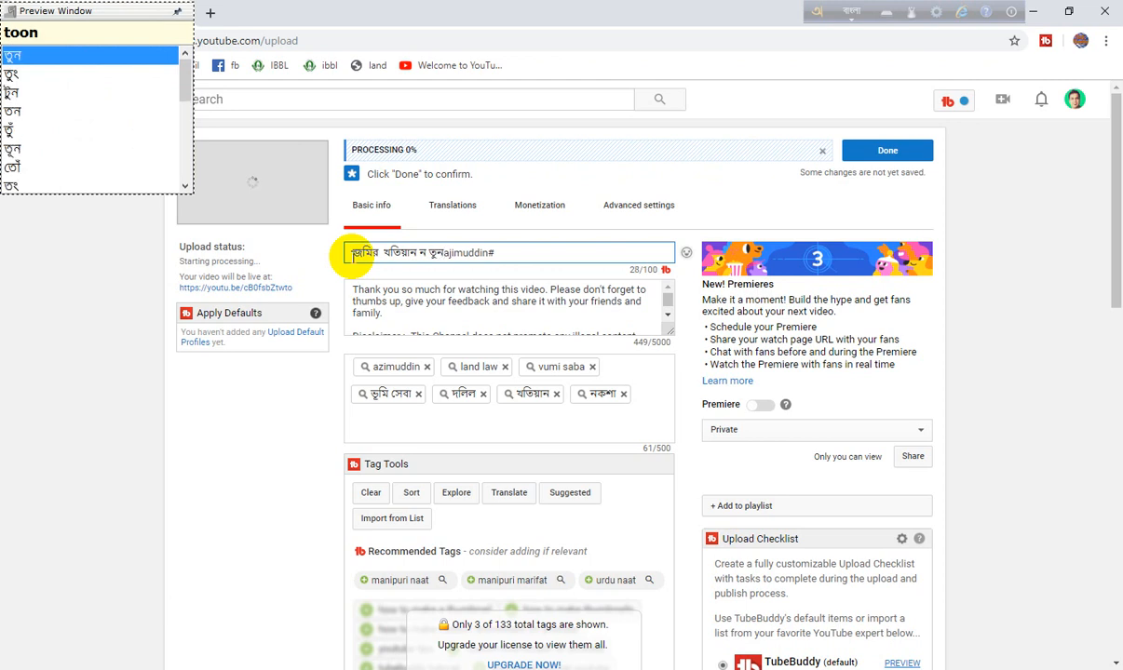
key(Left)
key(BackSpace)
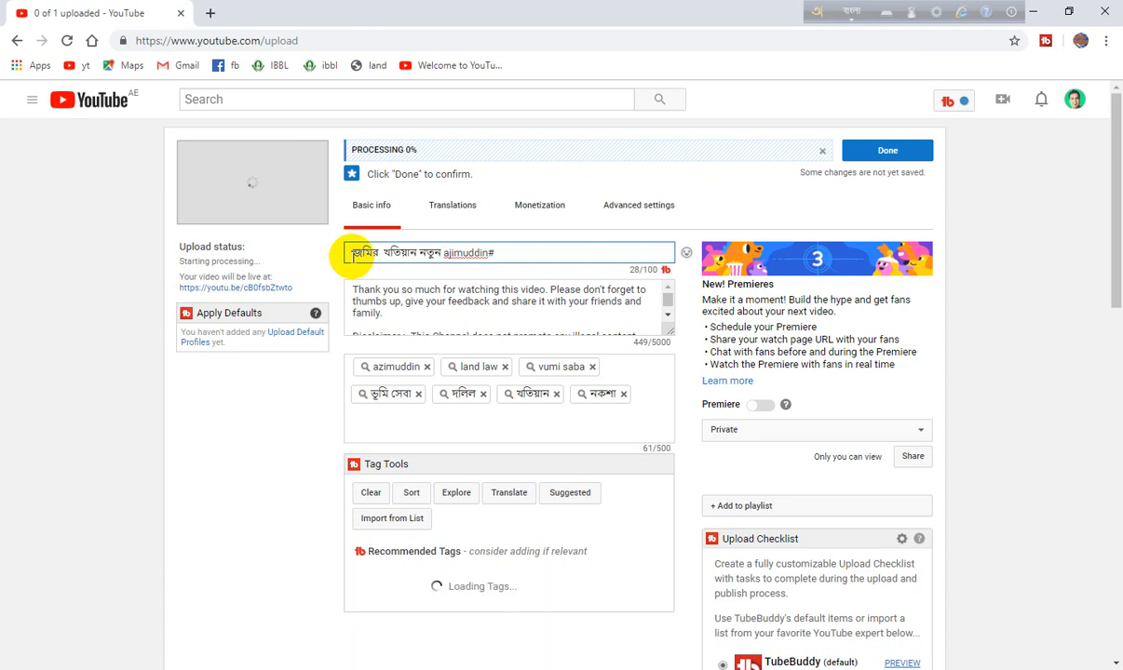
Step: Switch the keyboard language to English and insert "new land khotian 2019" after the Bangla words in the title
click(840, 13)
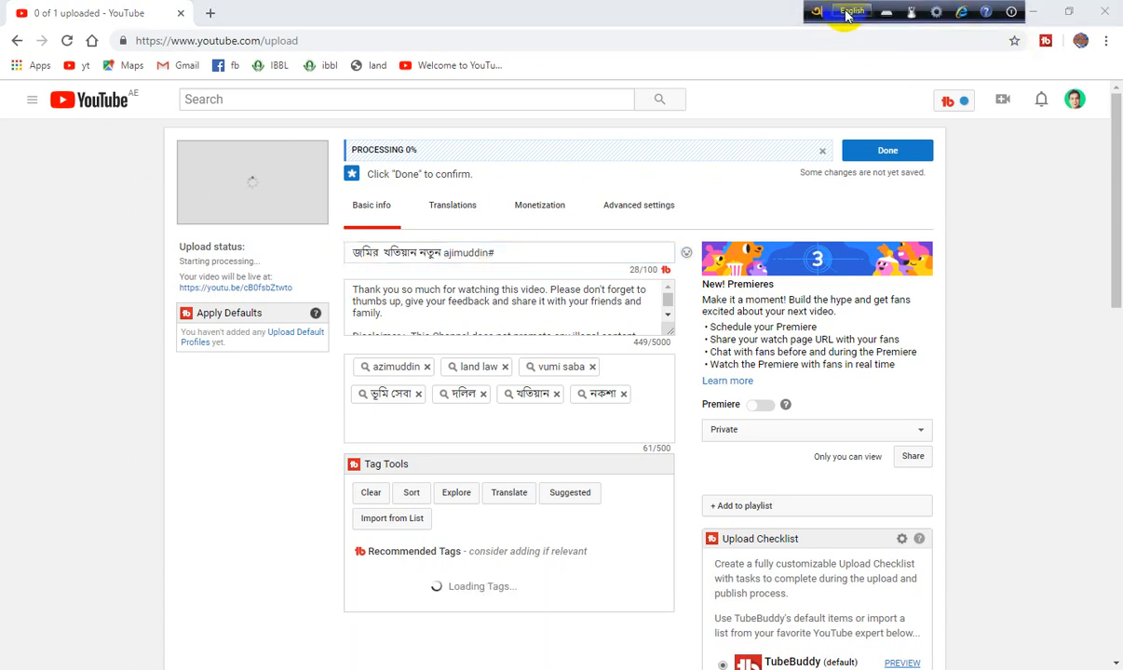
click(429, 251)
text(new )
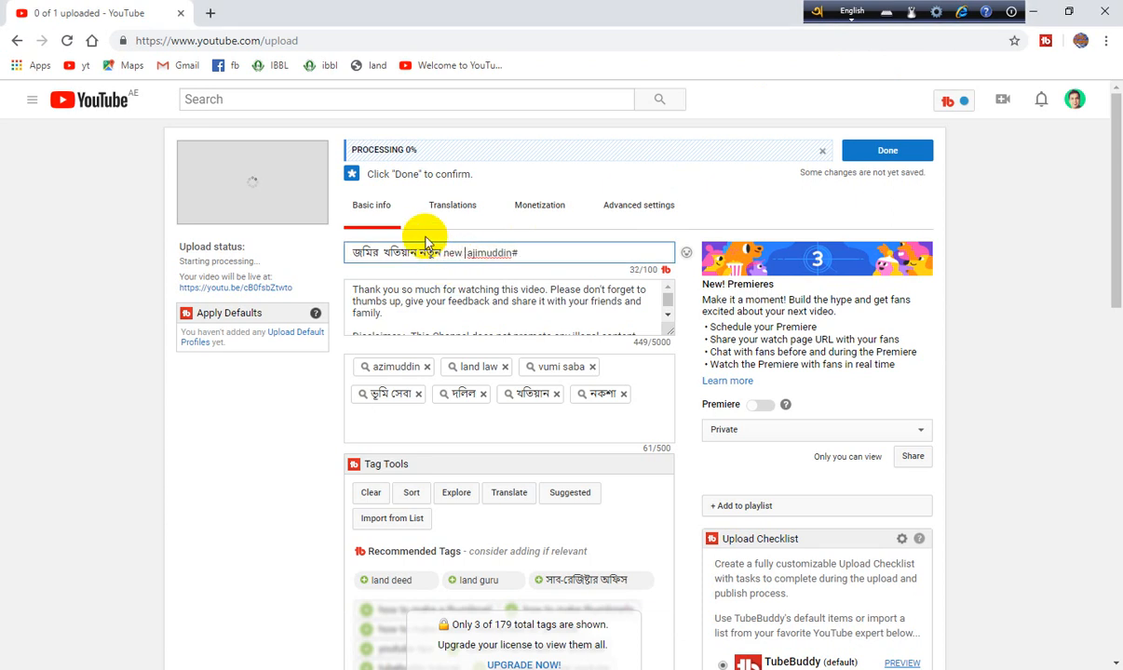
text(lan dkh )
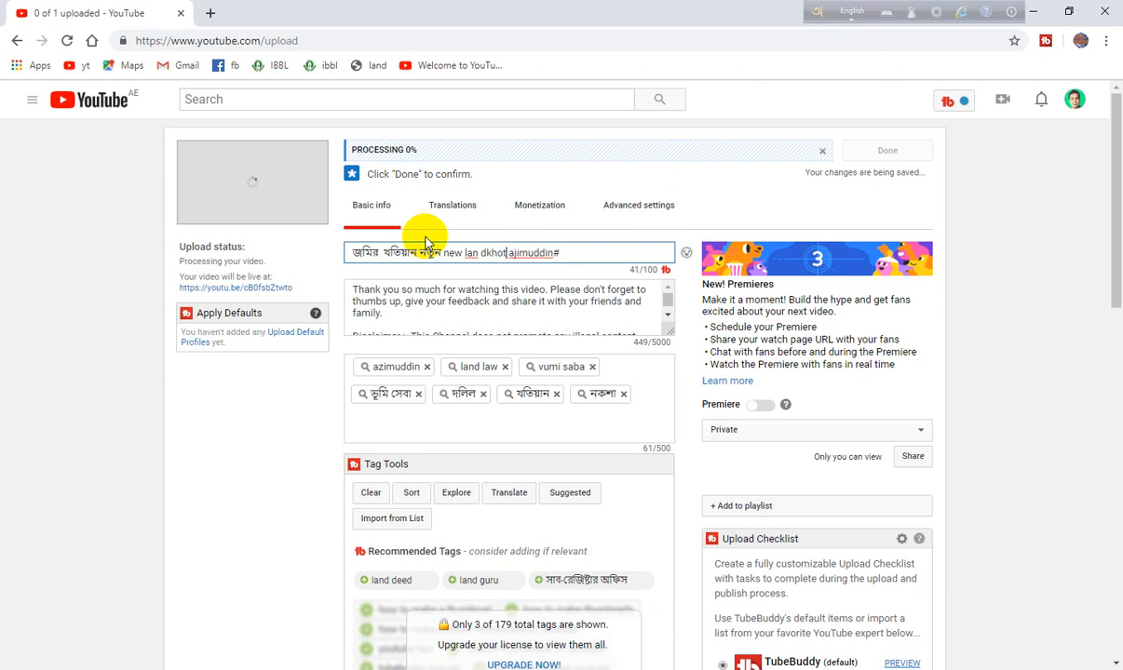
text(otian)
click(475, 253)
key(Right)
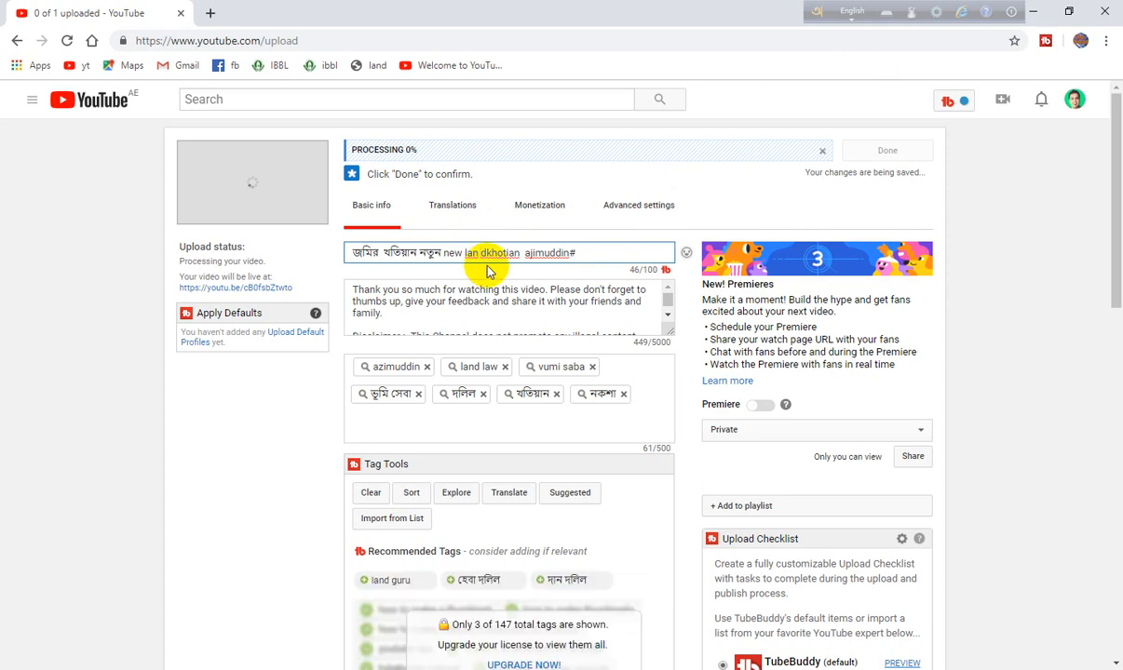
key(BackSpace)
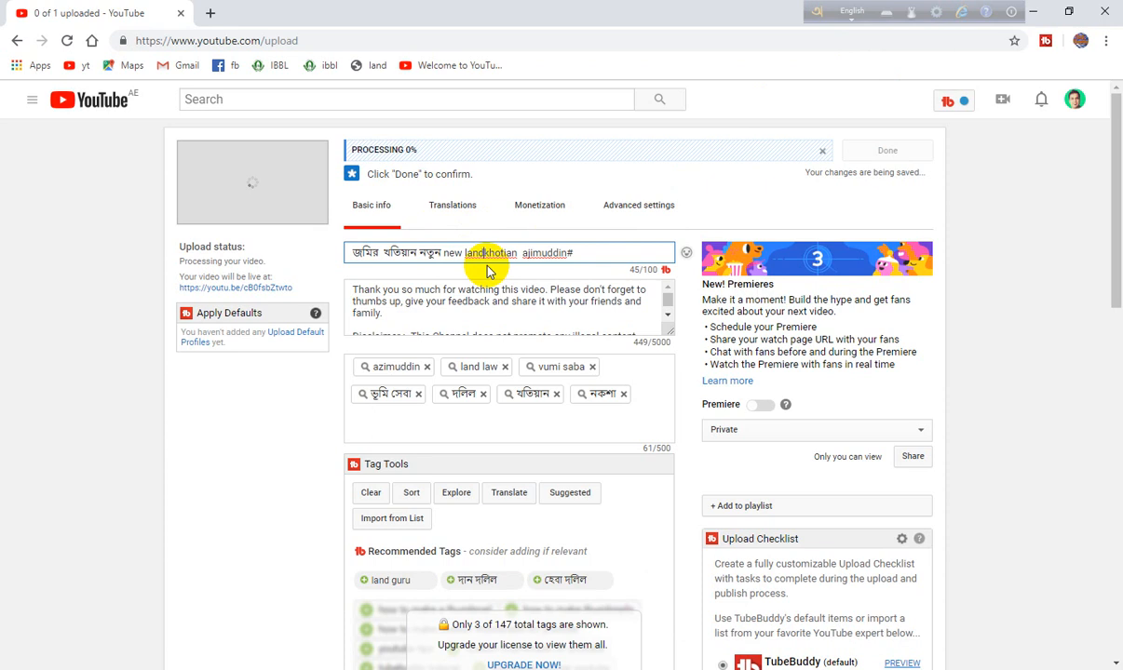
click(519, 253)
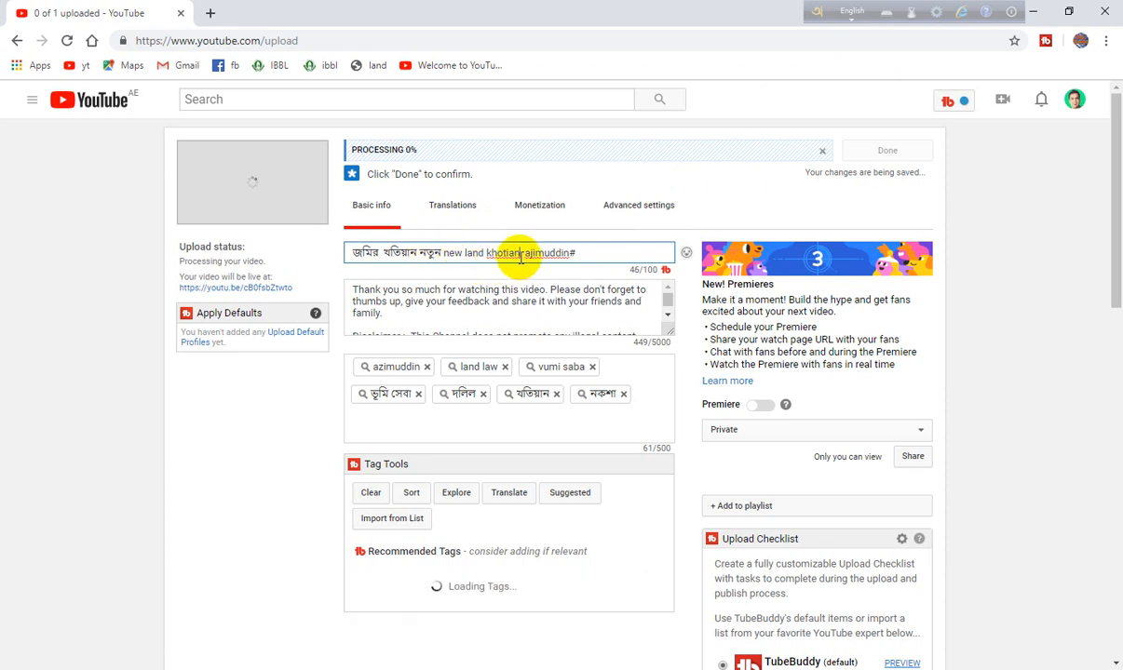
text(2019)
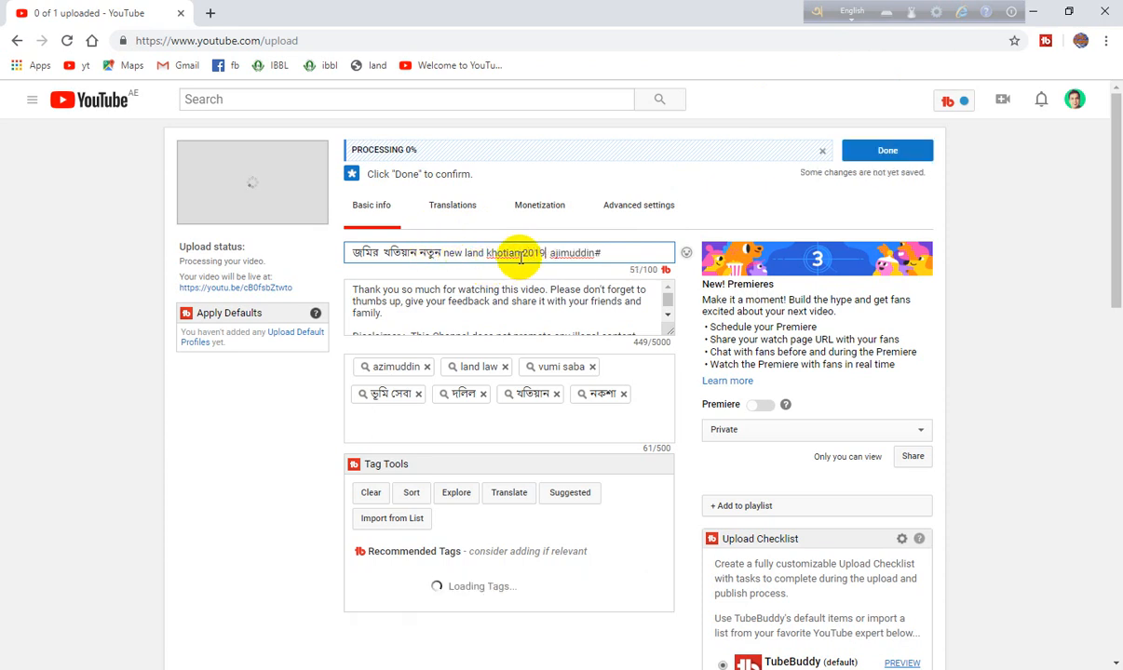
text( |)
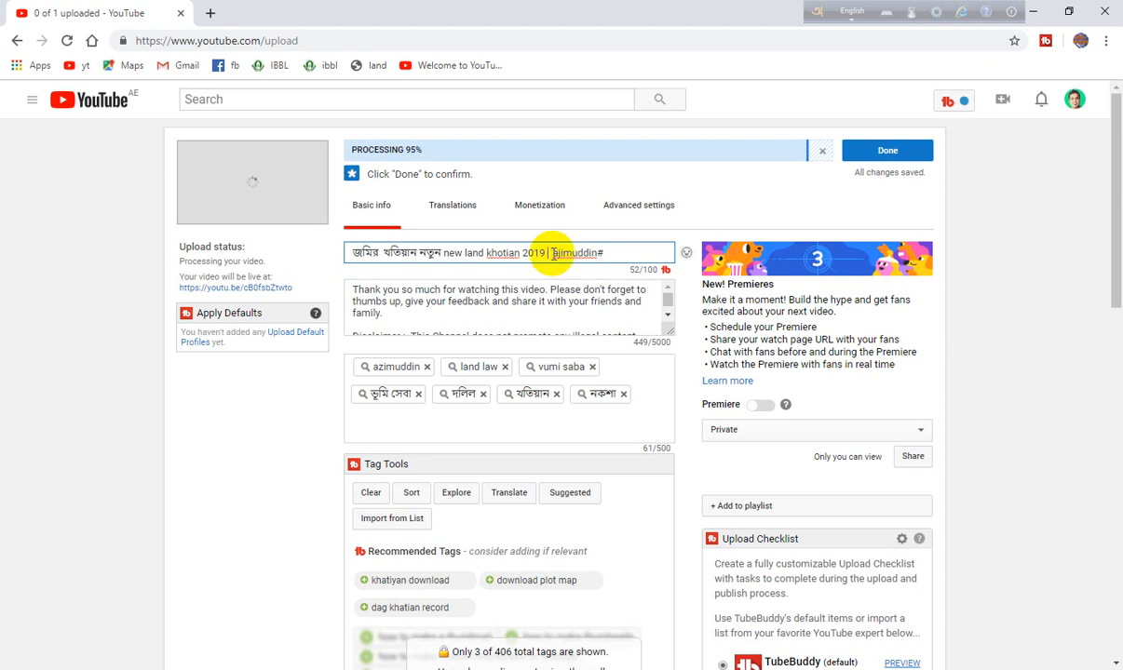
Step: Replace the creator's name before the # sign in the title with a respelled version
drag(552, 254, 596, 258)
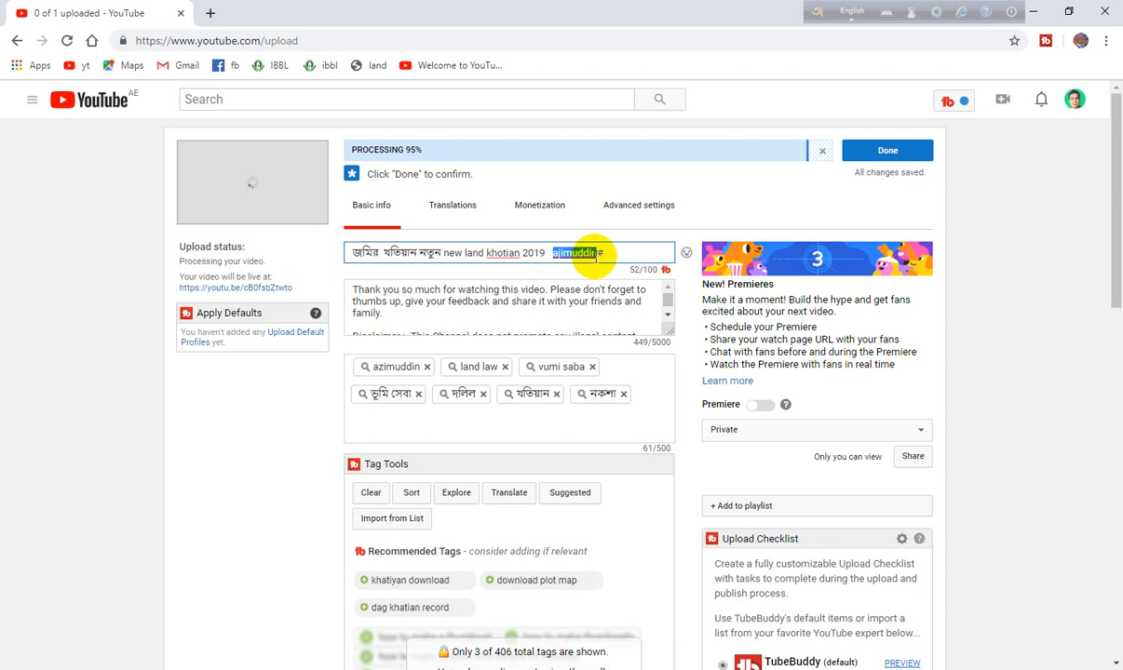
text(az)
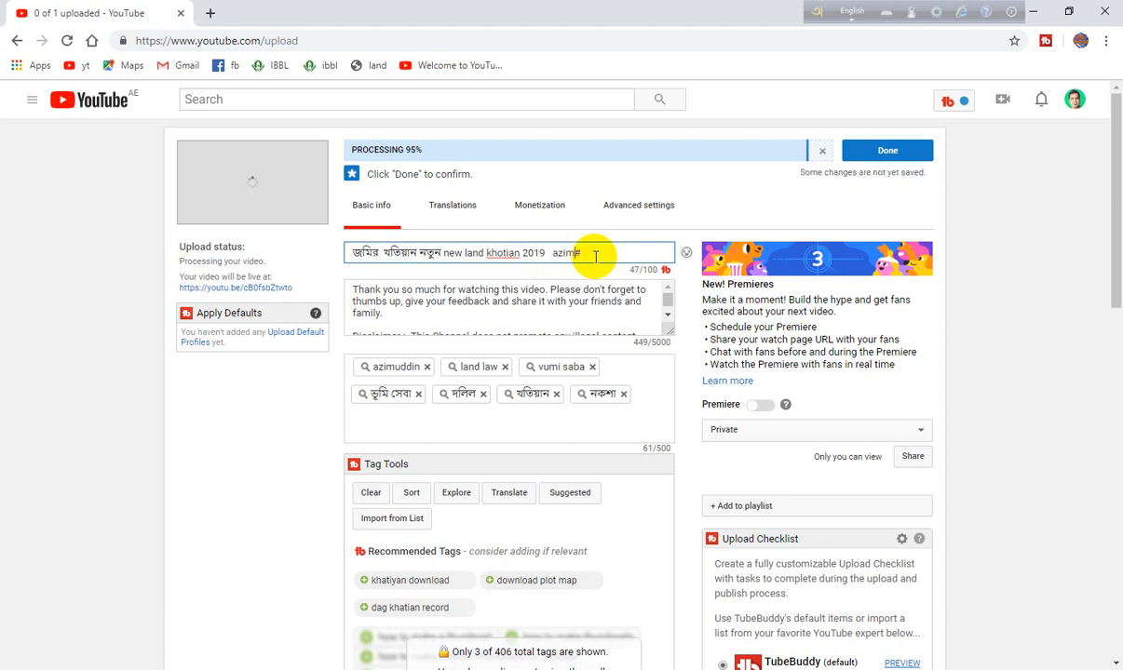
text(imuddin)
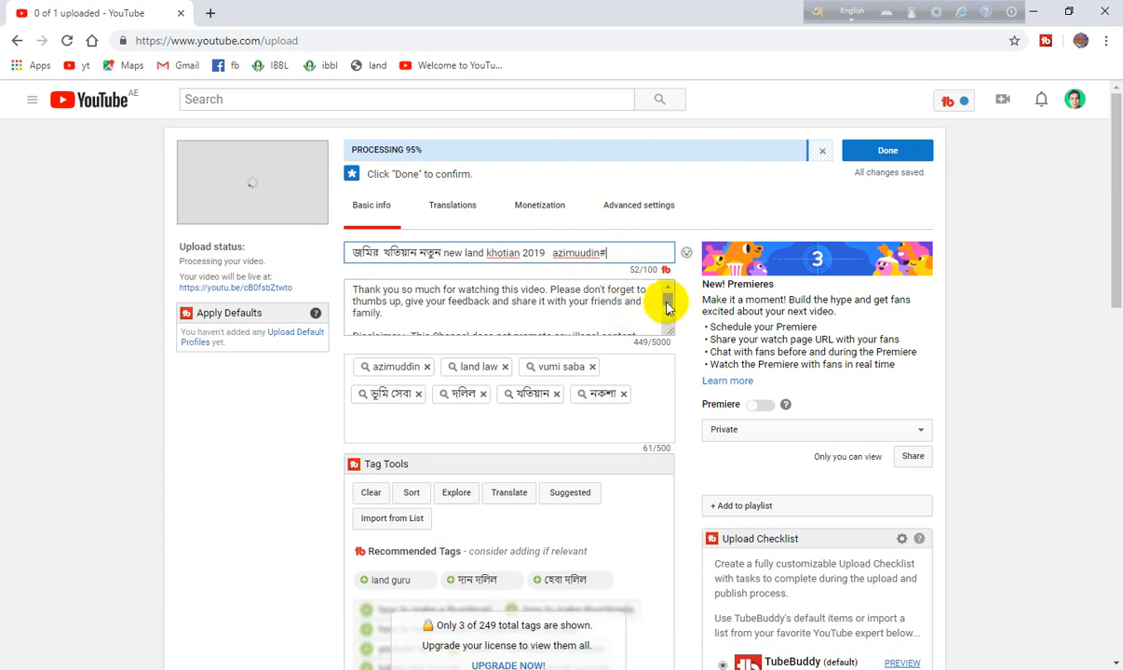
Step: Add the line "this video is all about land new khotian" above the existing text of the video description
click(630, 305)
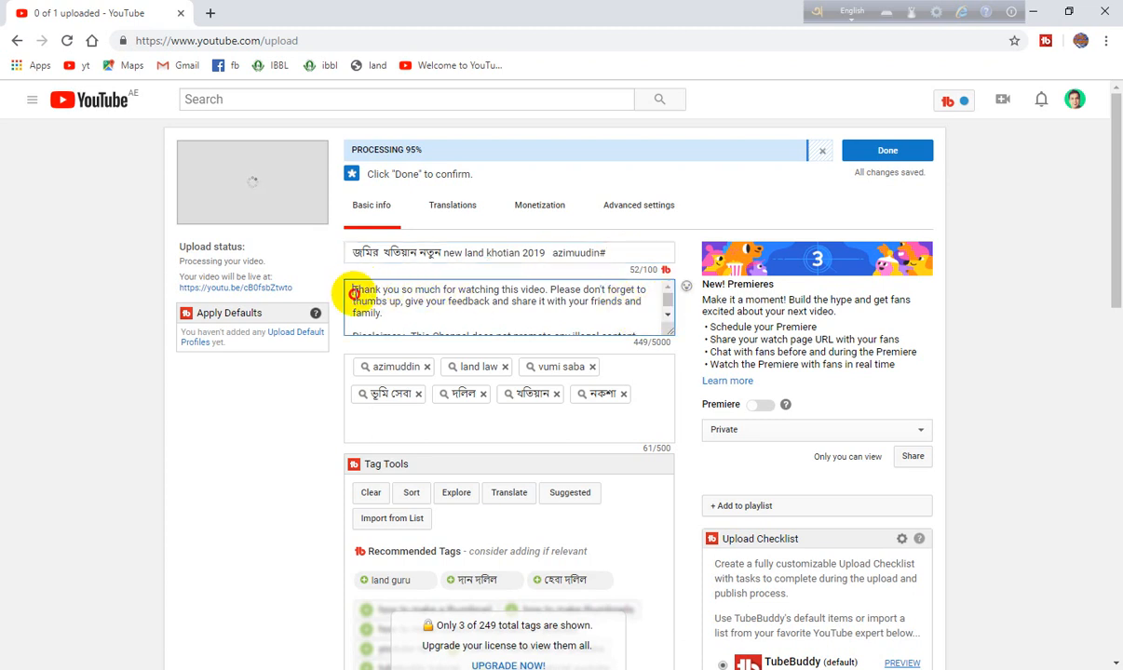
click(347, 288)
key(Return)
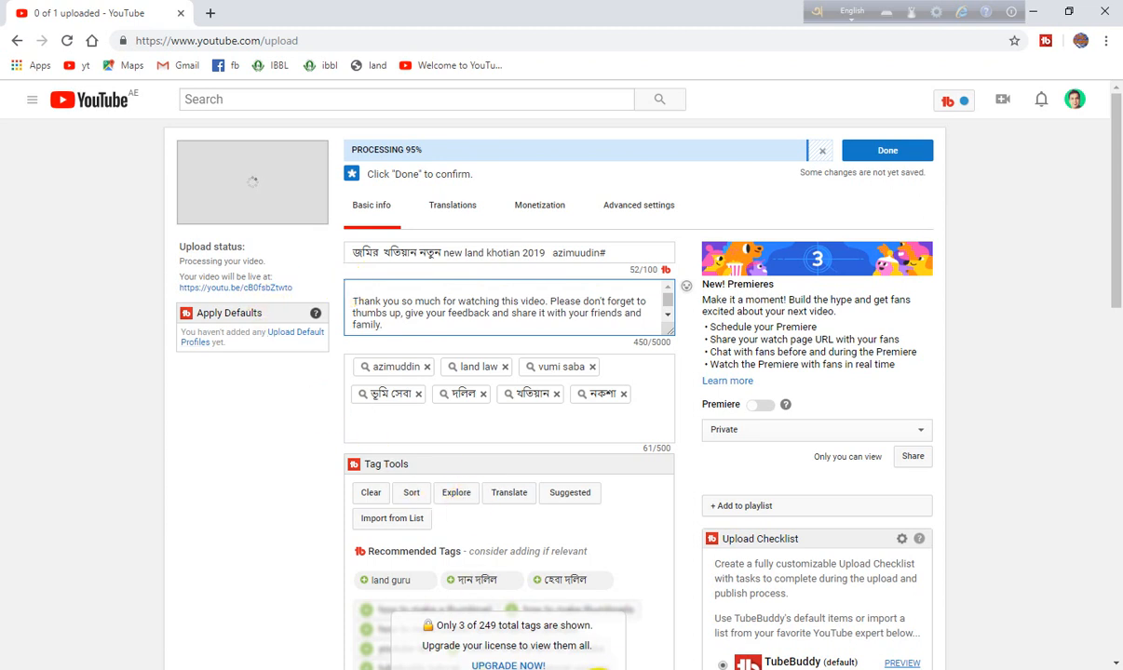
click(379, 292)
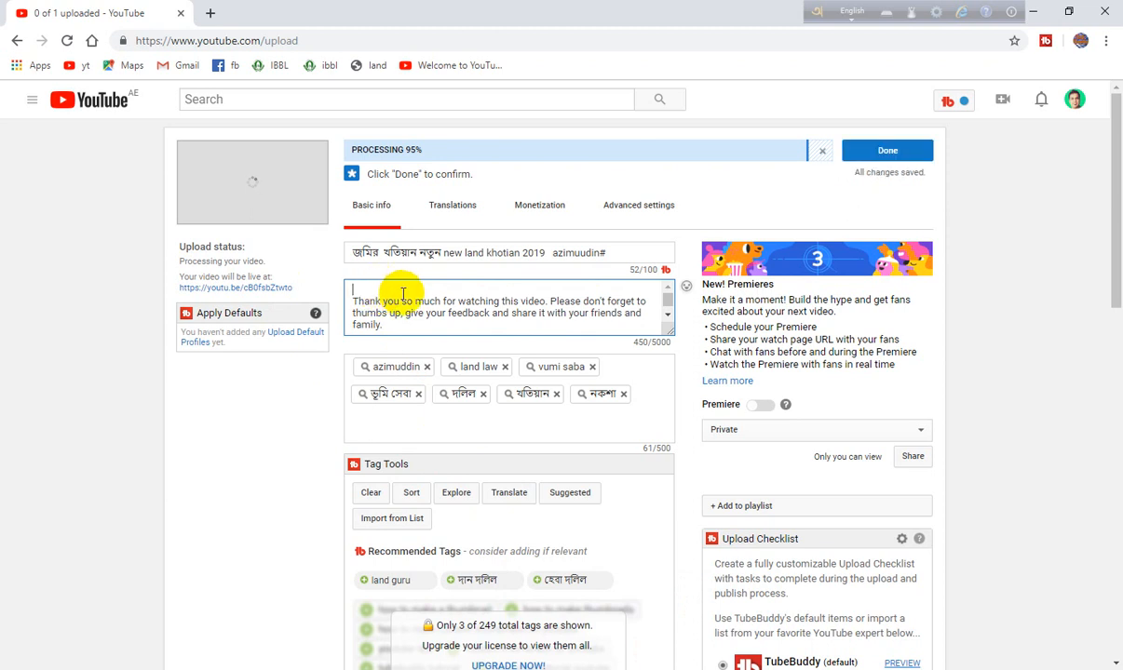
text(this video is)
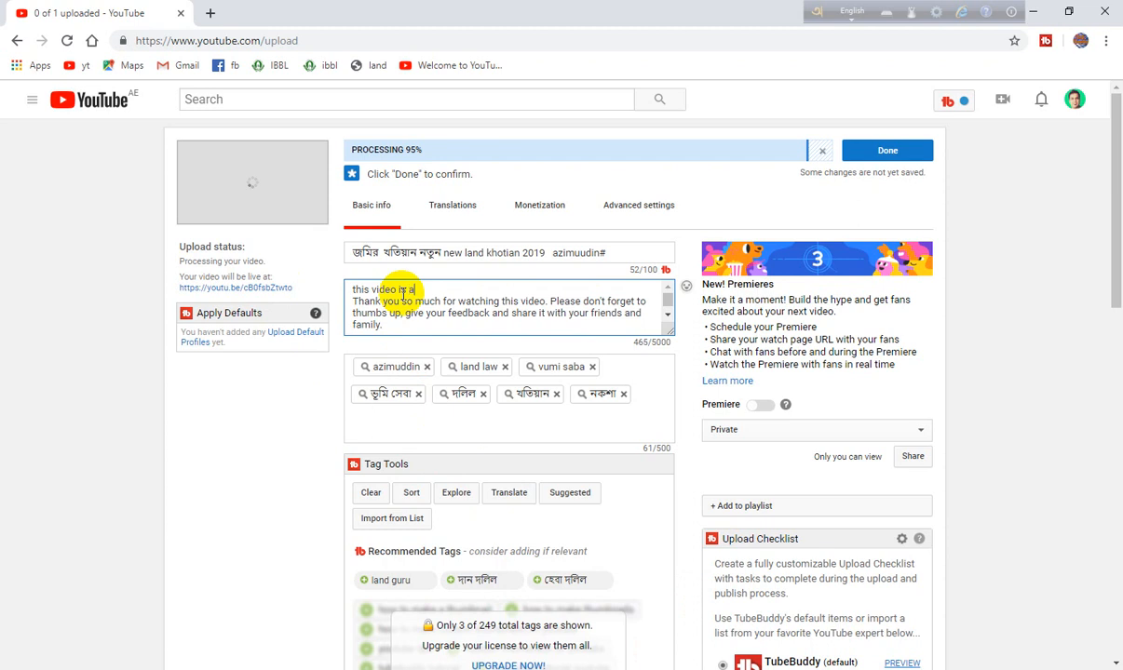
text(about land new khotian)
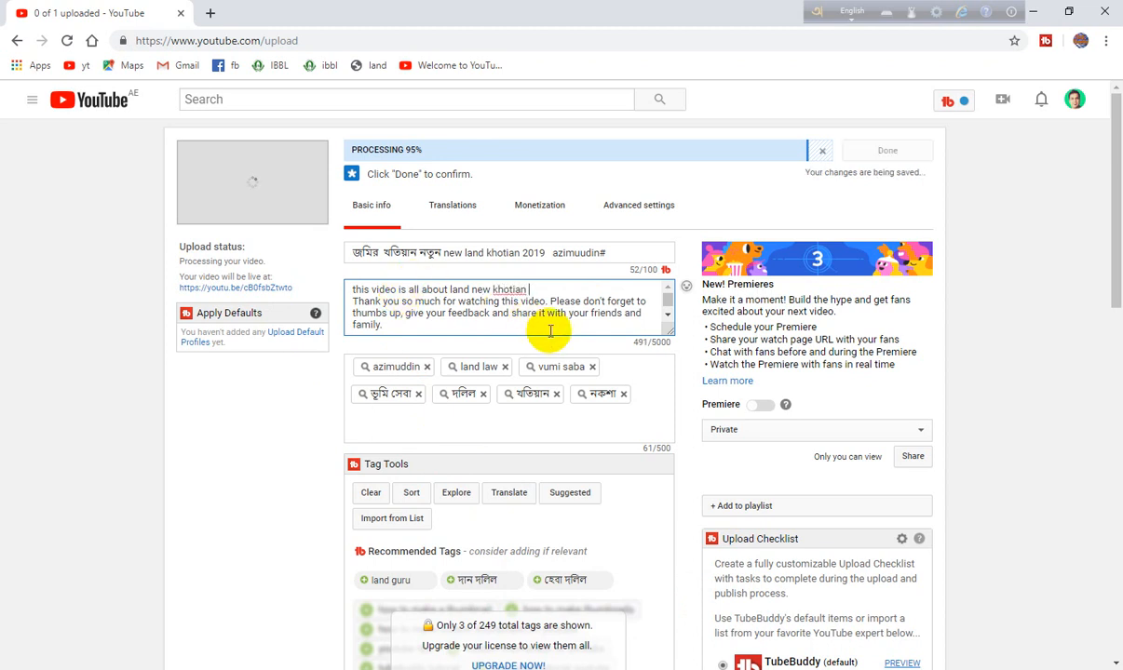
Step: Insert a blank line below the description's opening line and add the tag "new khotian" to the video
key(Return)
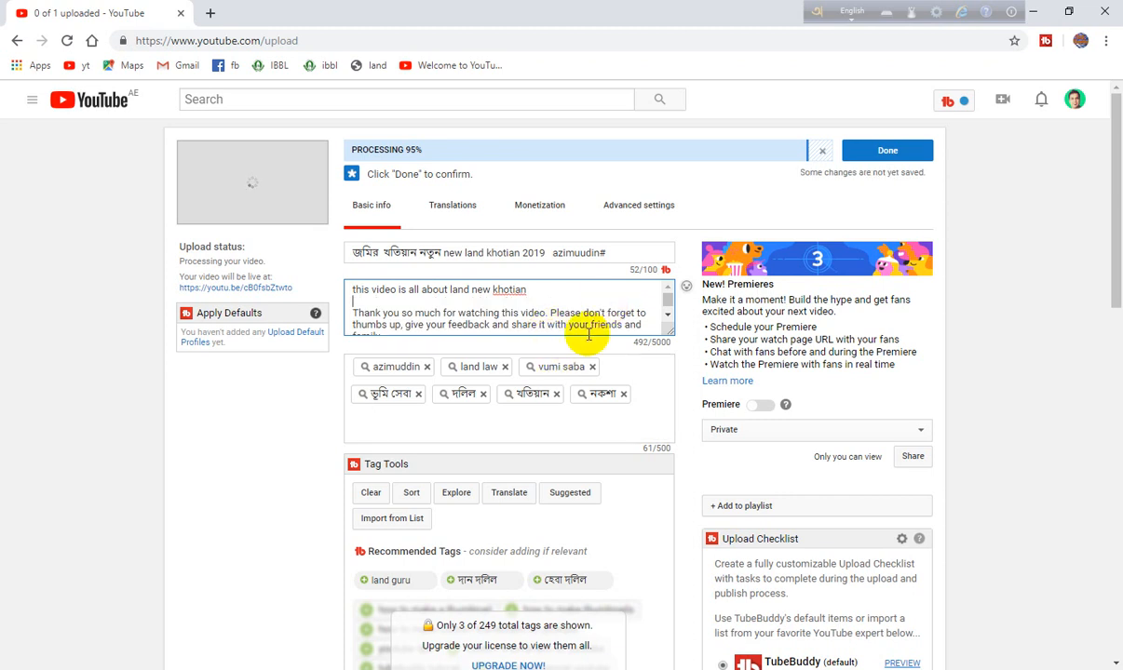
click(487, 428)
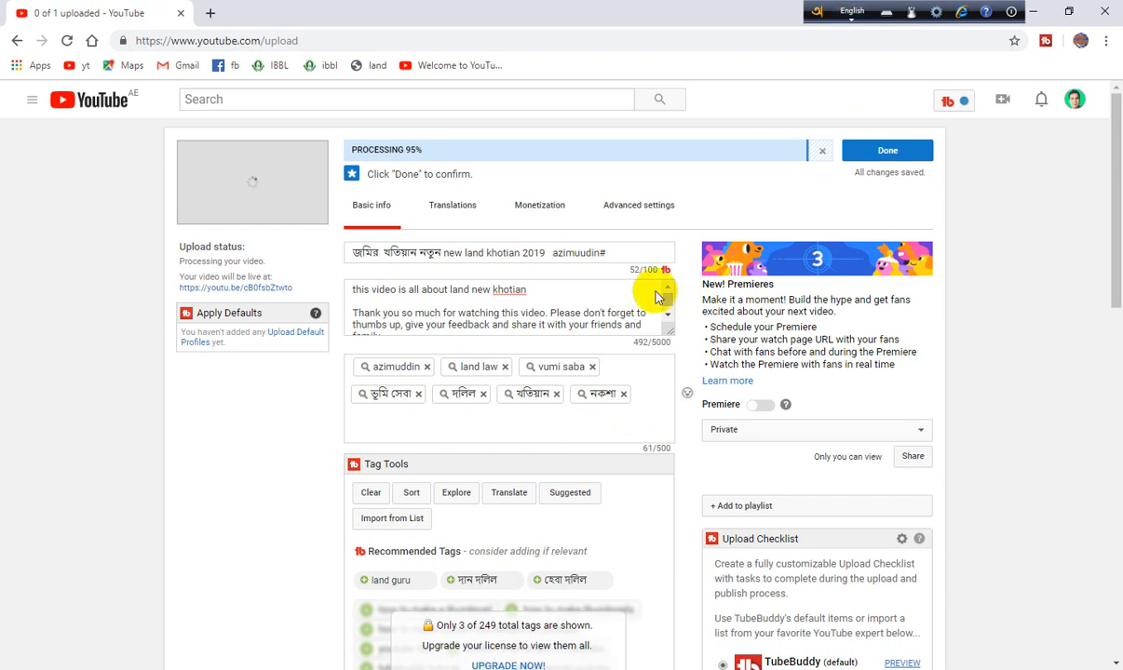
click(472, 425)
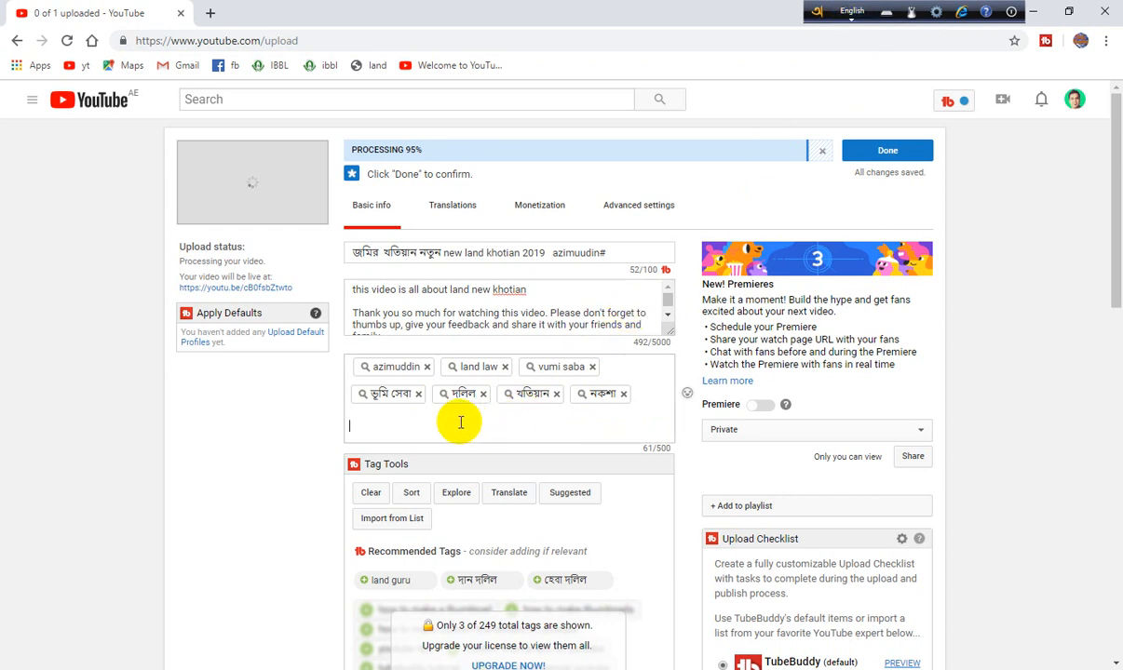
text(new khotian)
key(Return)
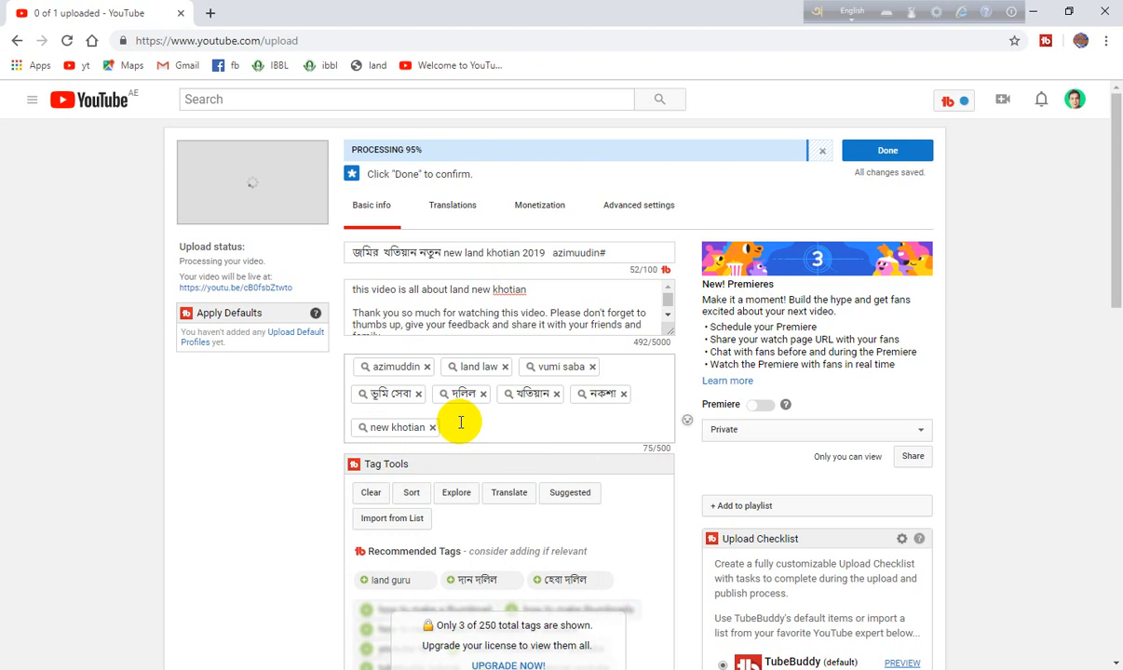
Step: Switch the keyboard language to Bangla and add the tag "খতিয়ান কি" to the video
click(853, 10)
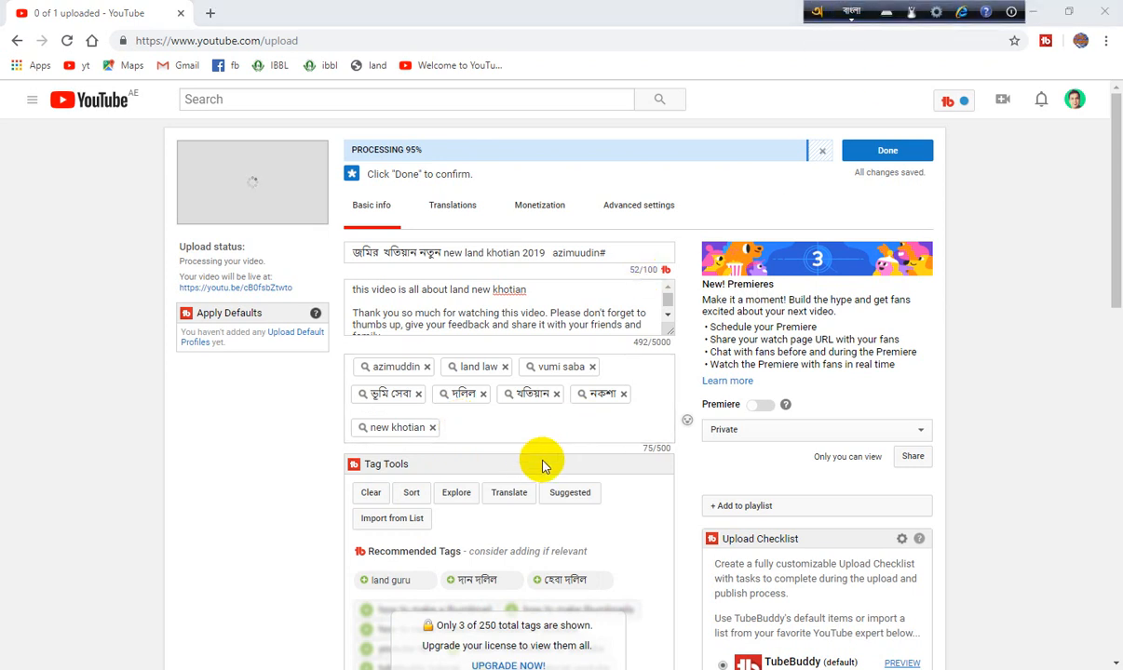
click(502, 426)
text(kht)
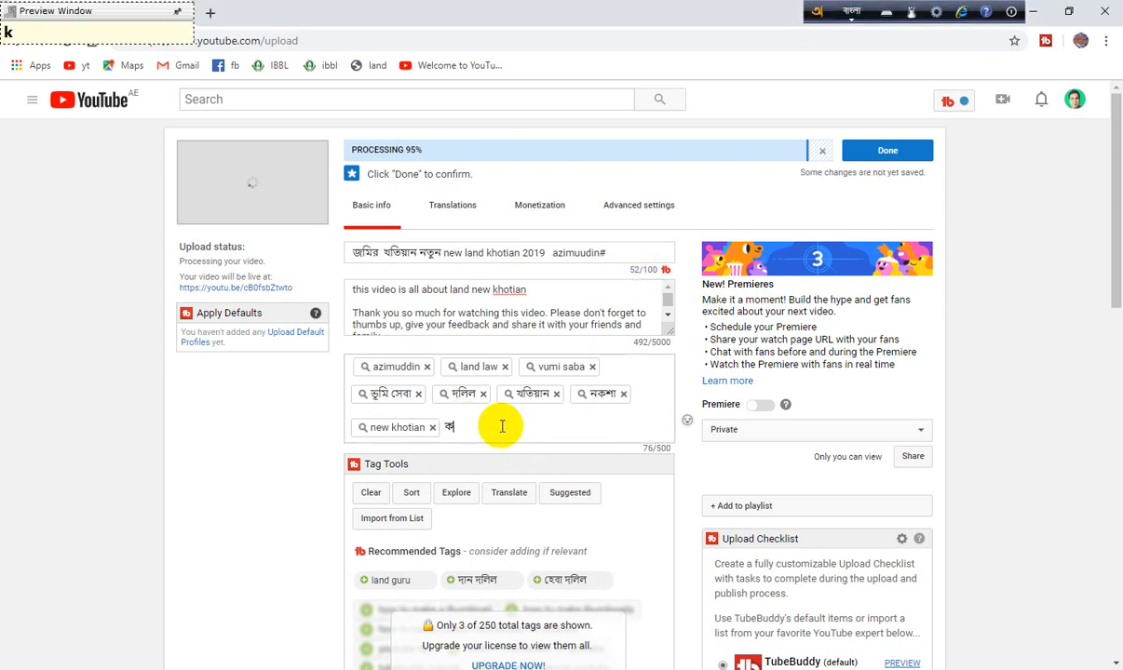
text(iyan ki)
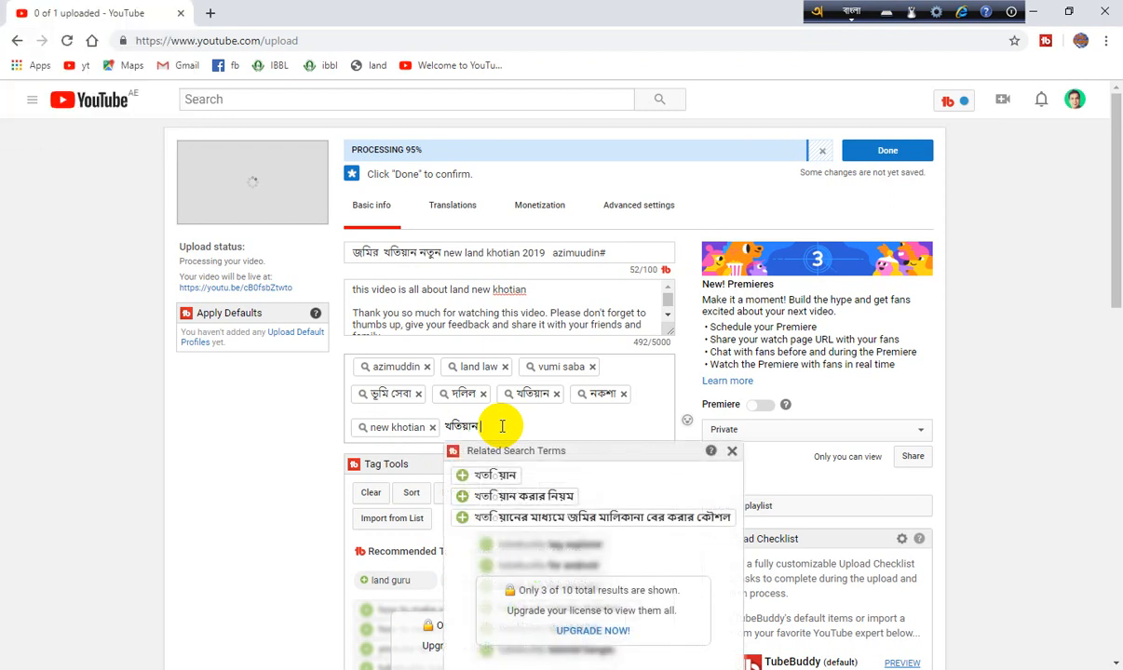
key(Return)
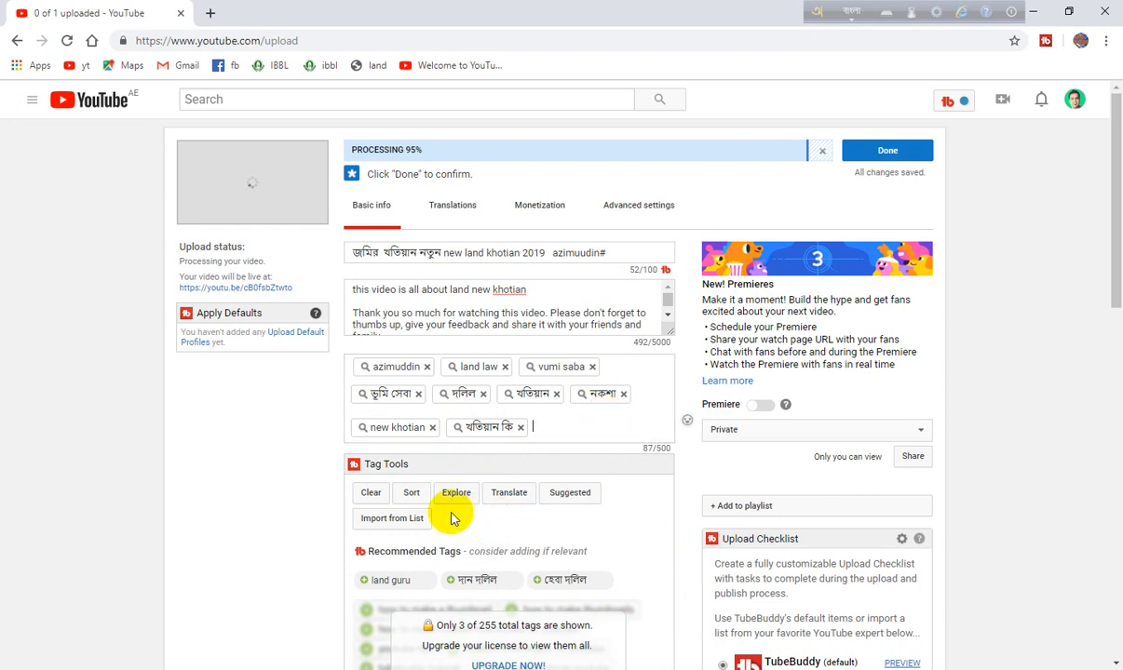
Step: Add the recommended tags "land guru", "দান দলিল" and "হেবা দলিল" to the video's tags
scroll(482, 453, down, 2)
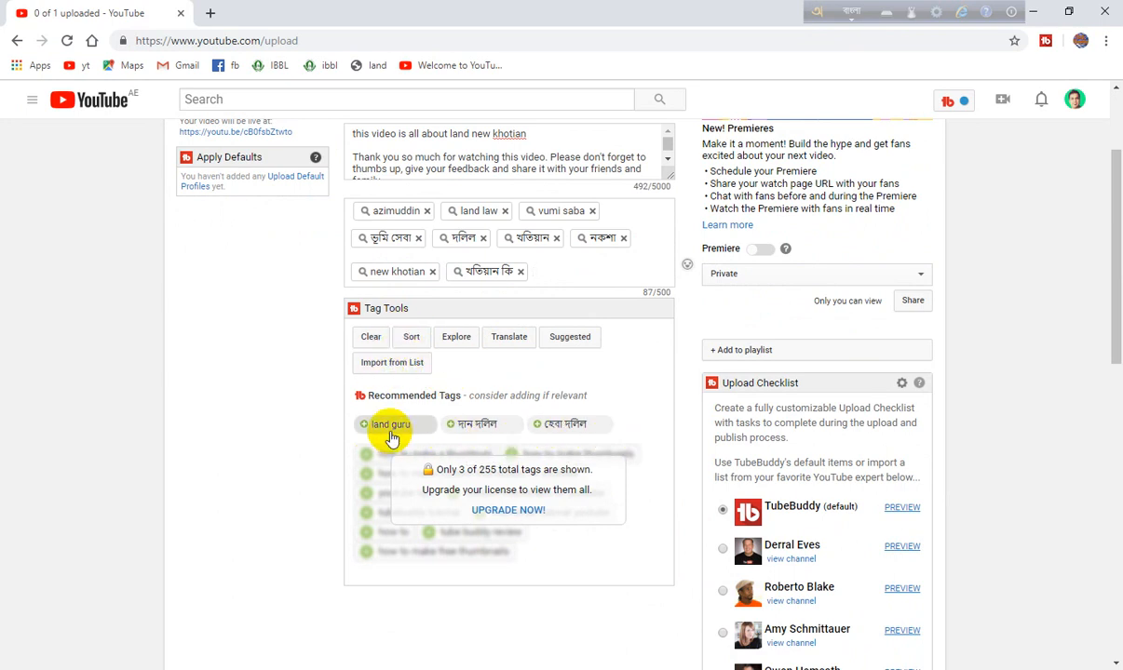
scroll(410, 423, up, 2)
scroll(443, 437, down, 2)
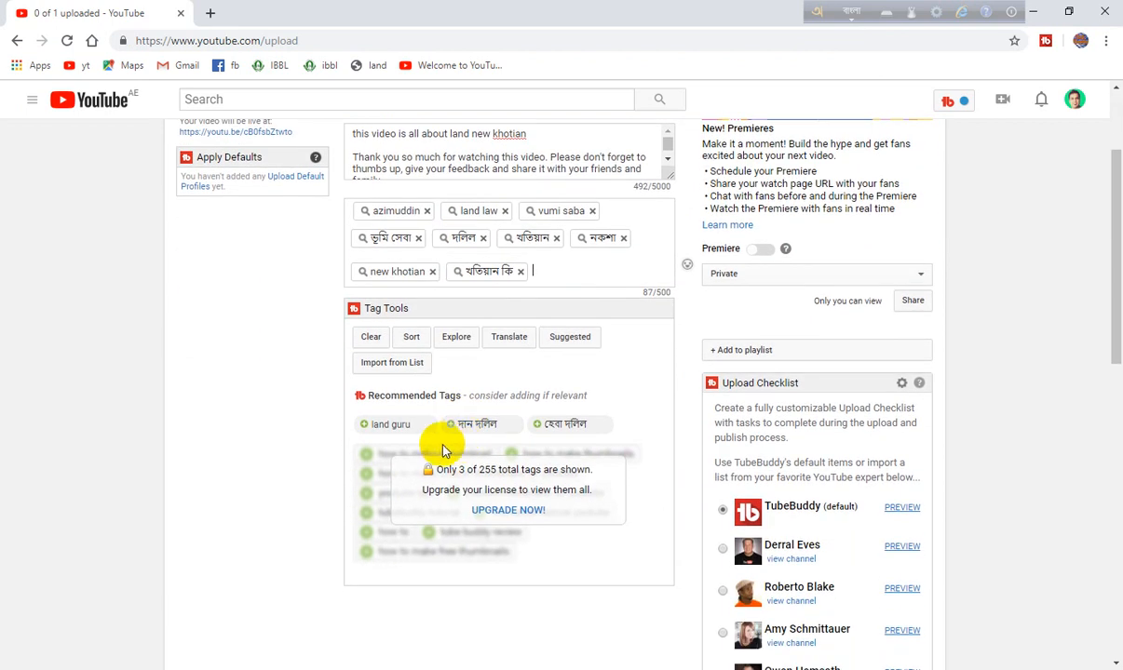
click(402, 430)
click(470, 425)
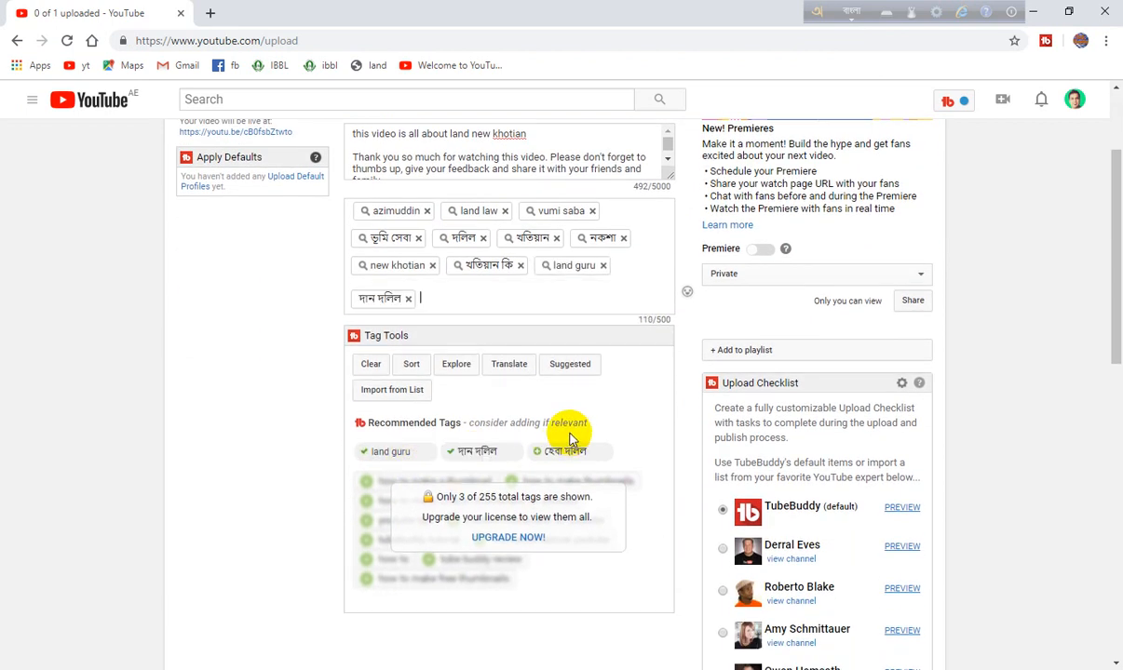
click(565, 454)
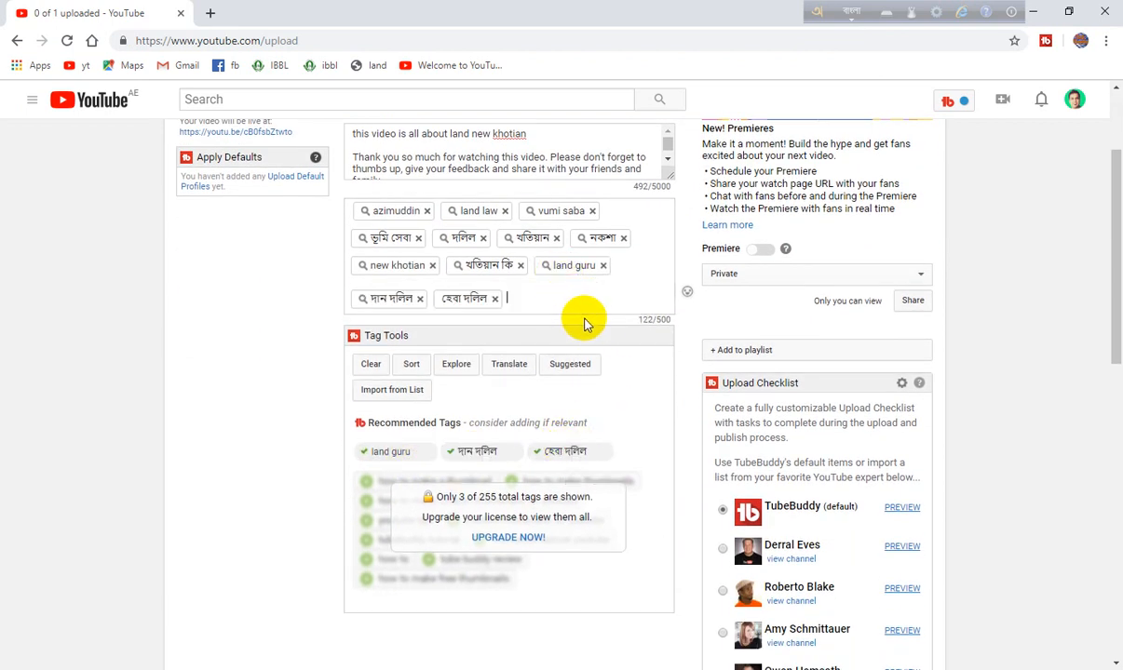
scroll(585, 323, up, 1)
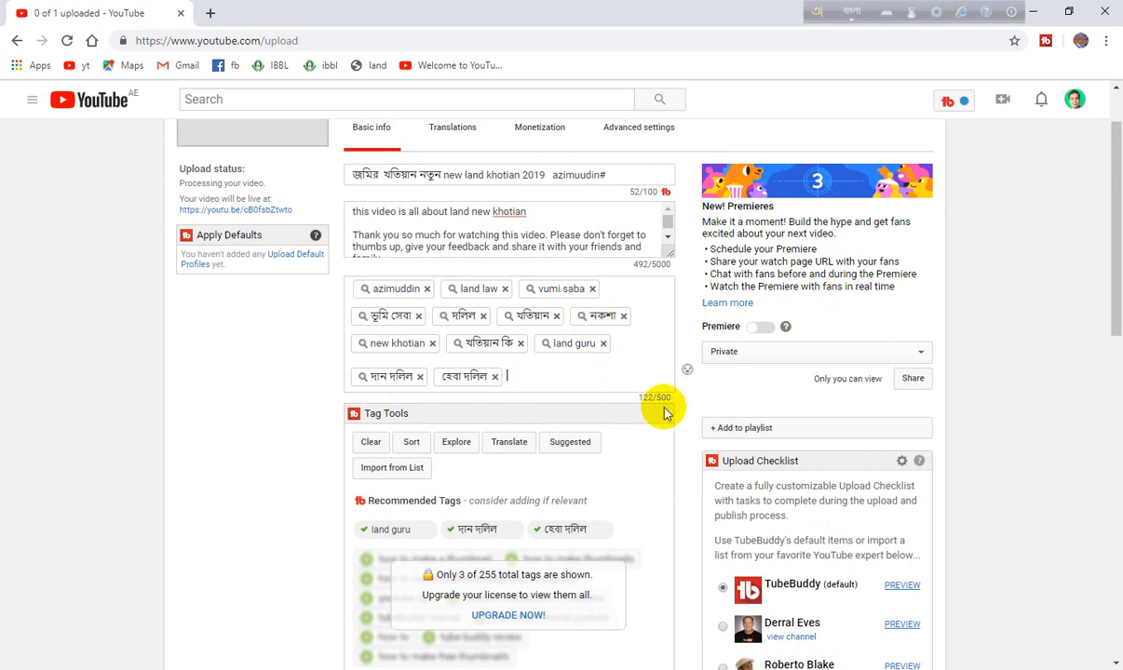
drag(670, 398, 626, 368)
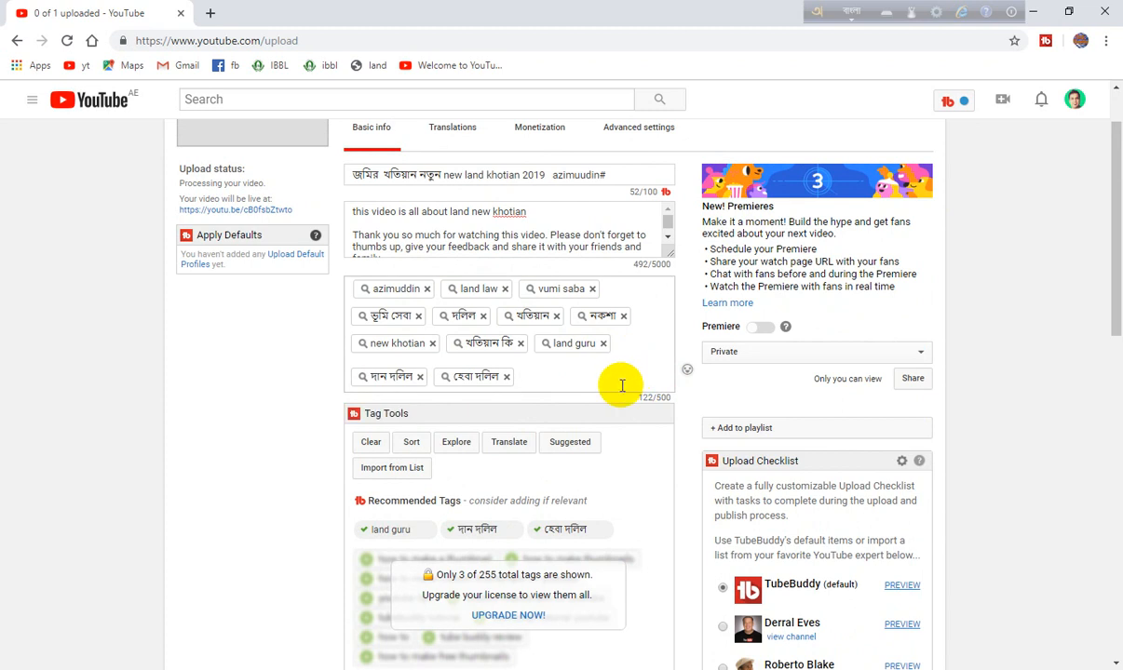
Step: Enable non-skippable video ads among the ad formats in the video's monetization settings
scroll(622, 385, up, 1)
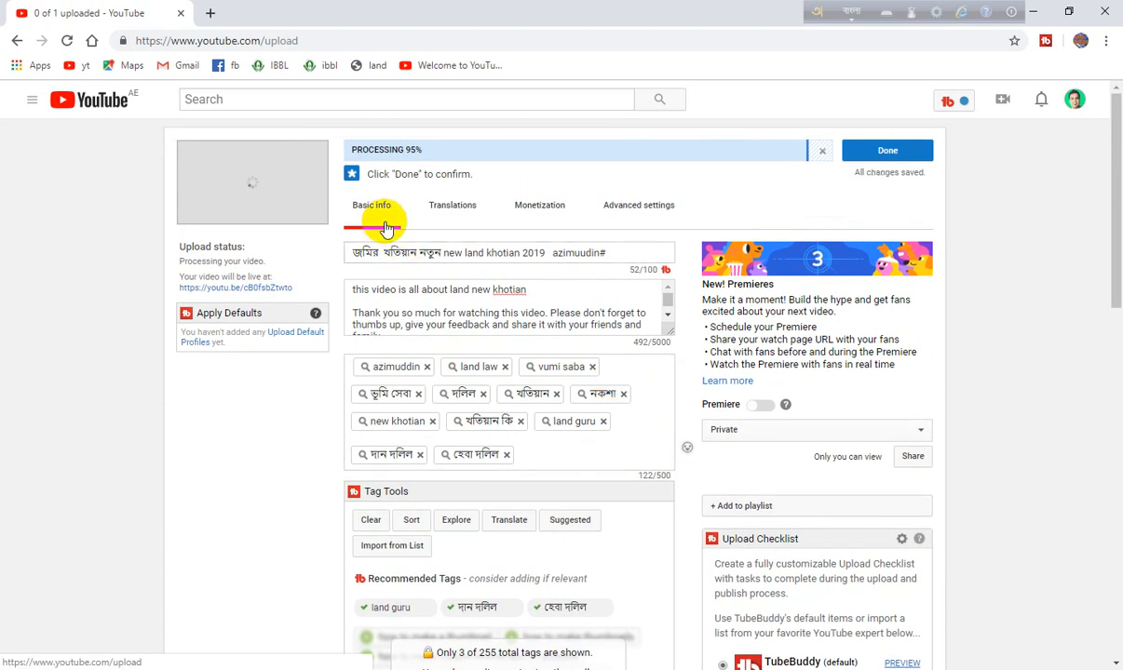
click(539, 208)
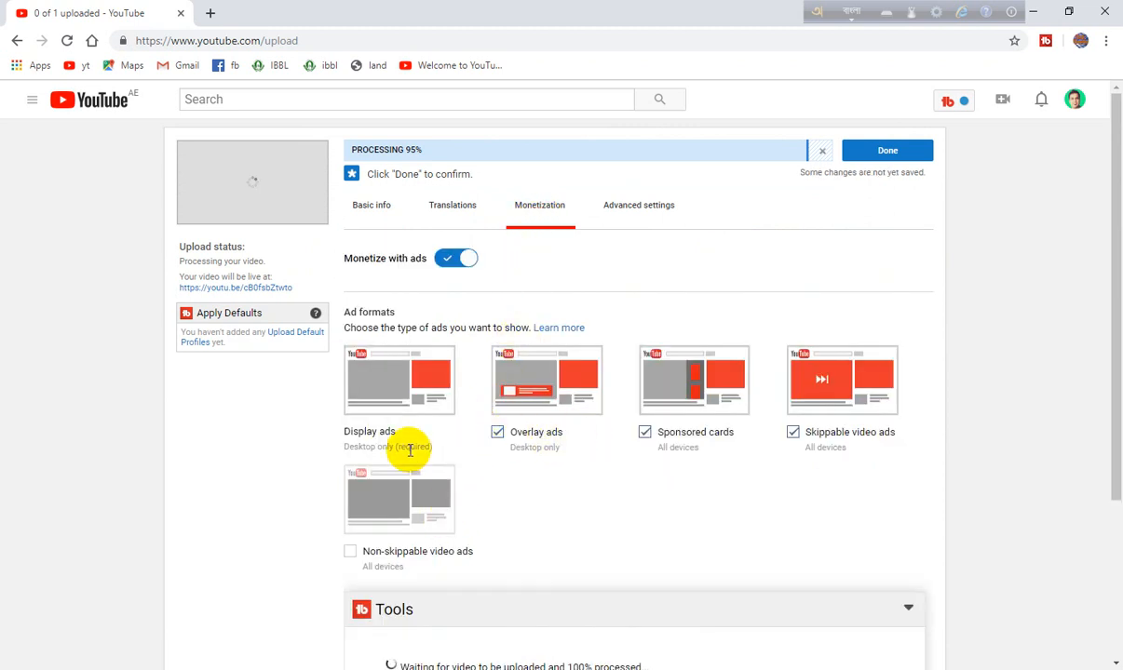
scroll(419, 456, down, 1)
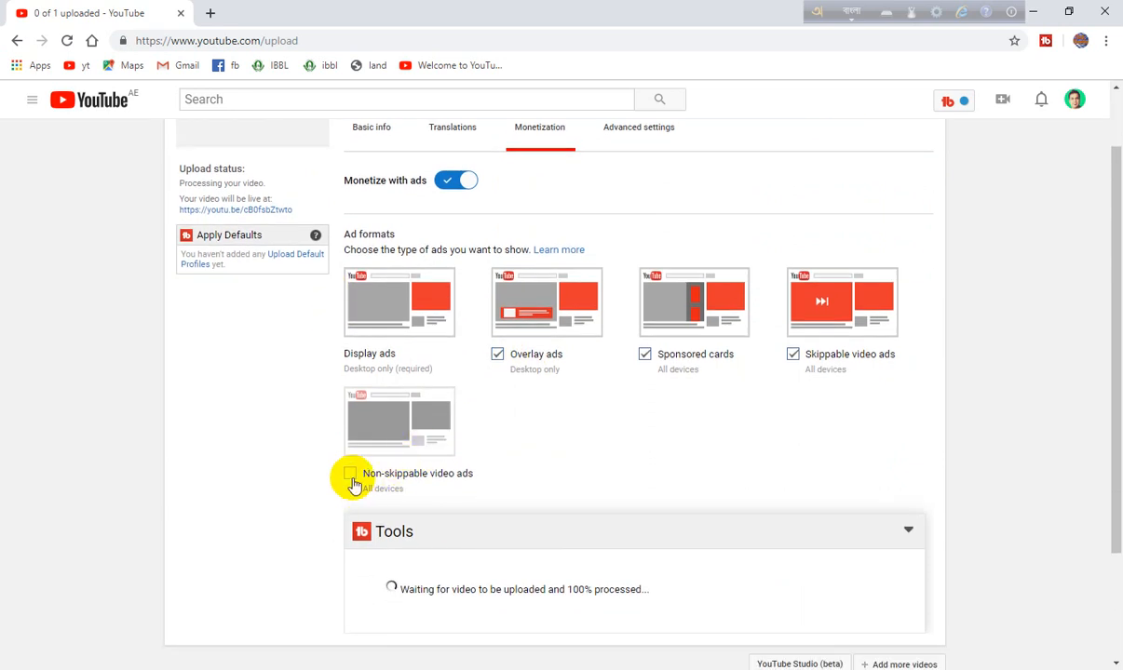
click(351, 476)
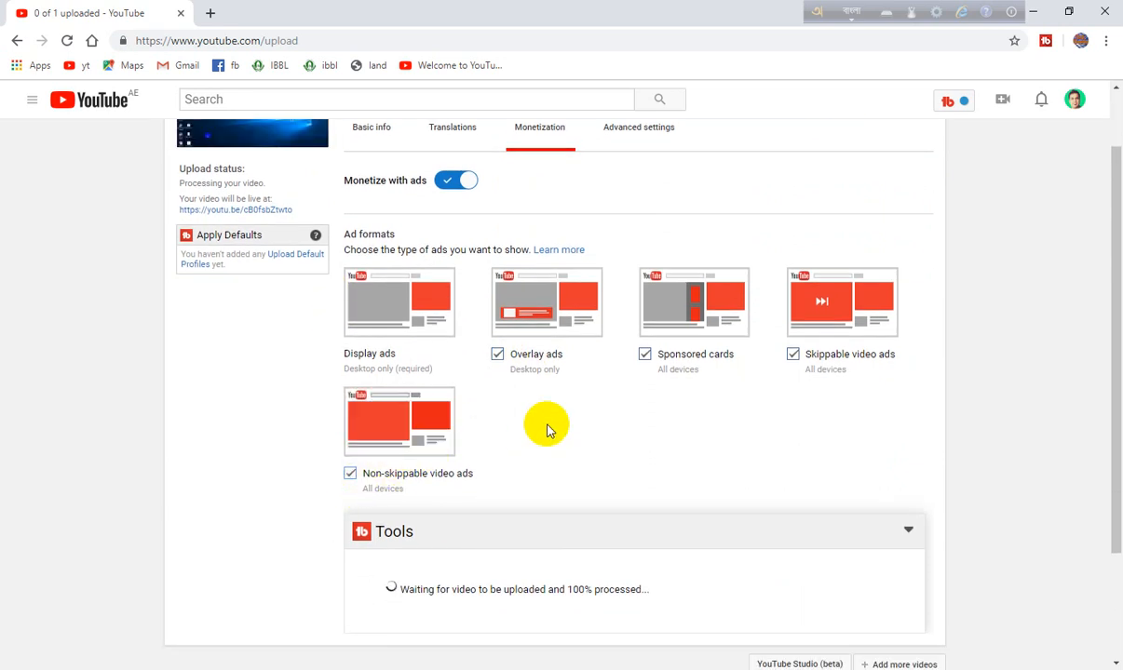
scroll(642, 415, up, 1)
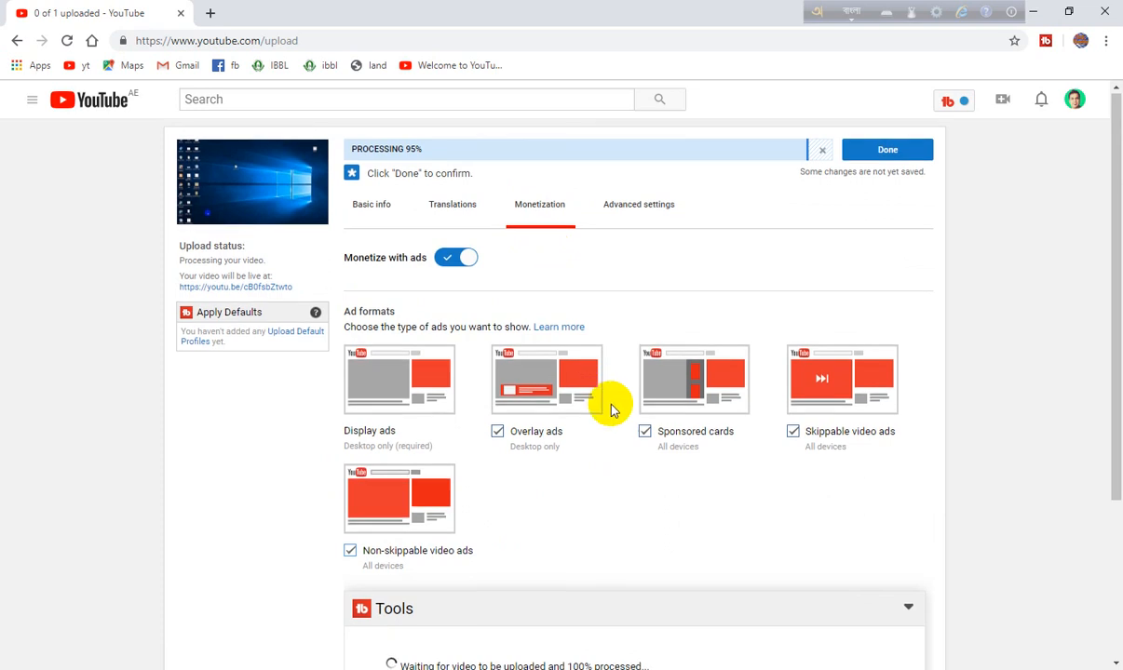
scroll(625, 417, down, 3)
scroll(627, 416, up, 4)
Step: In the advanced settings, allow viewers' community contributions and set the recording date to today, May 11, 2019
click(631, 209)
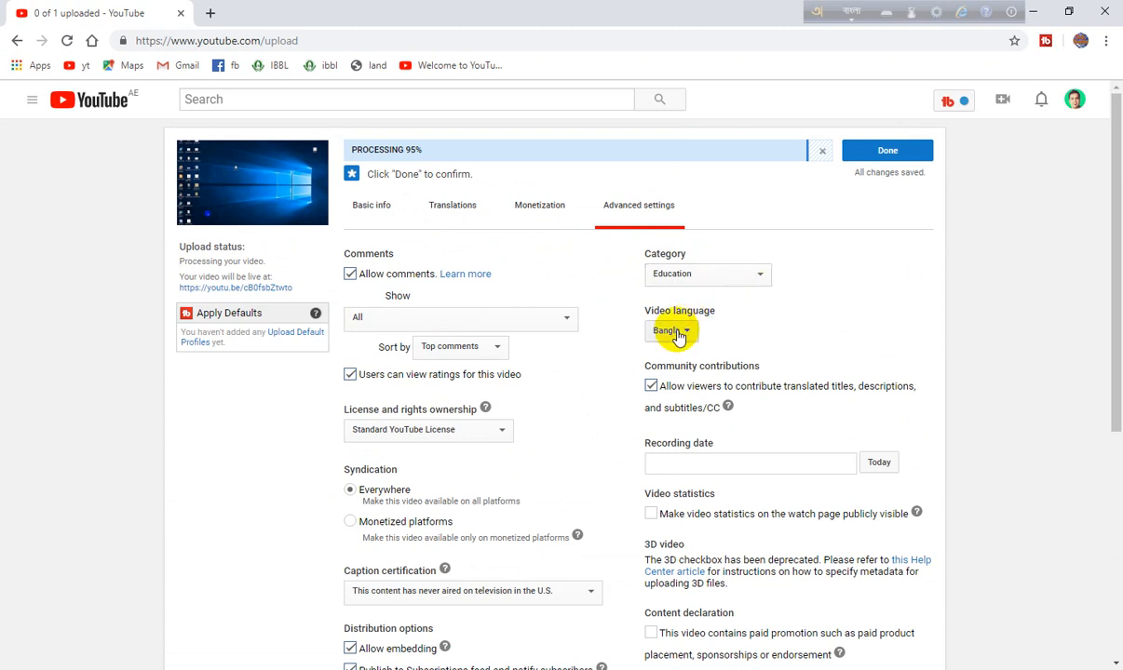
click(651, 387)
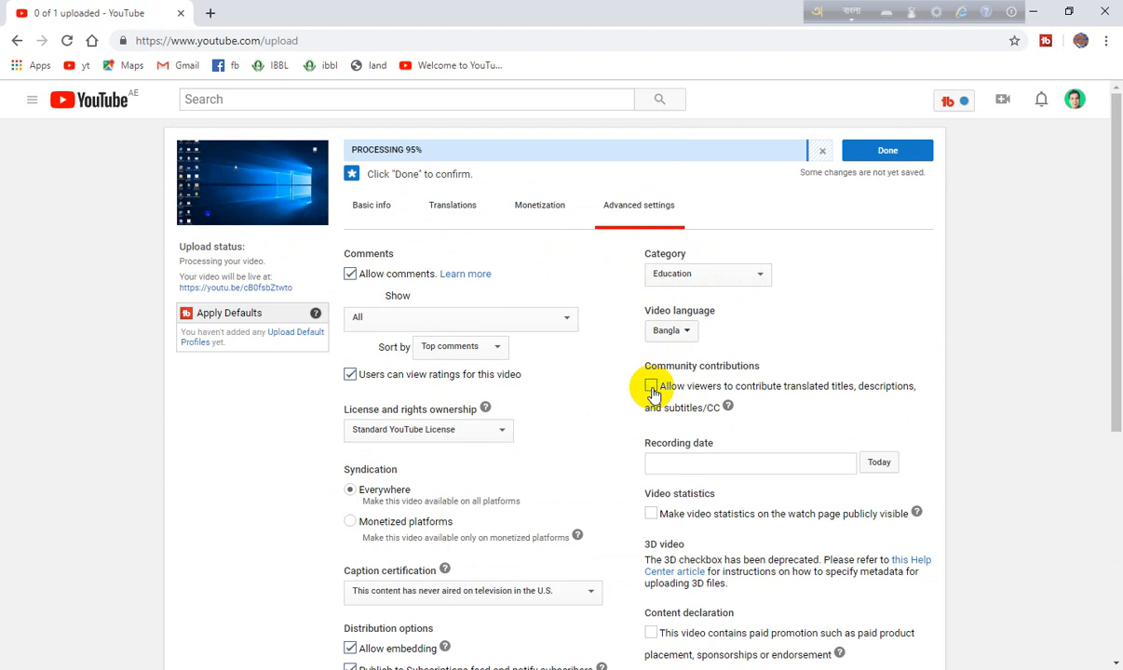
click(652, 389)
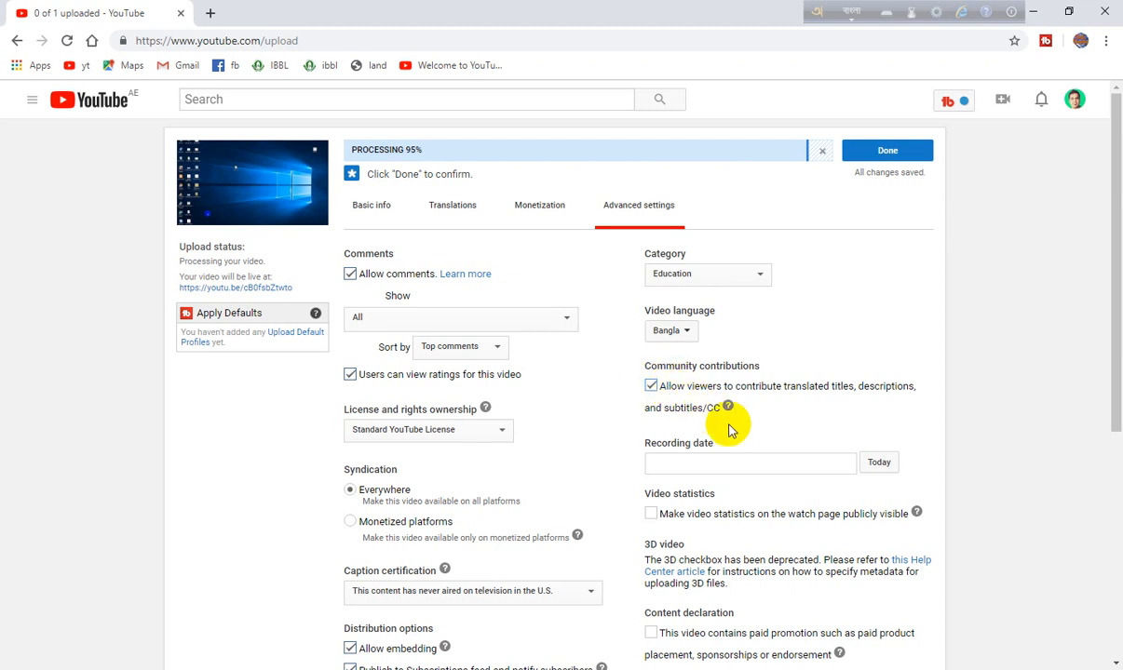
click(878, 464)
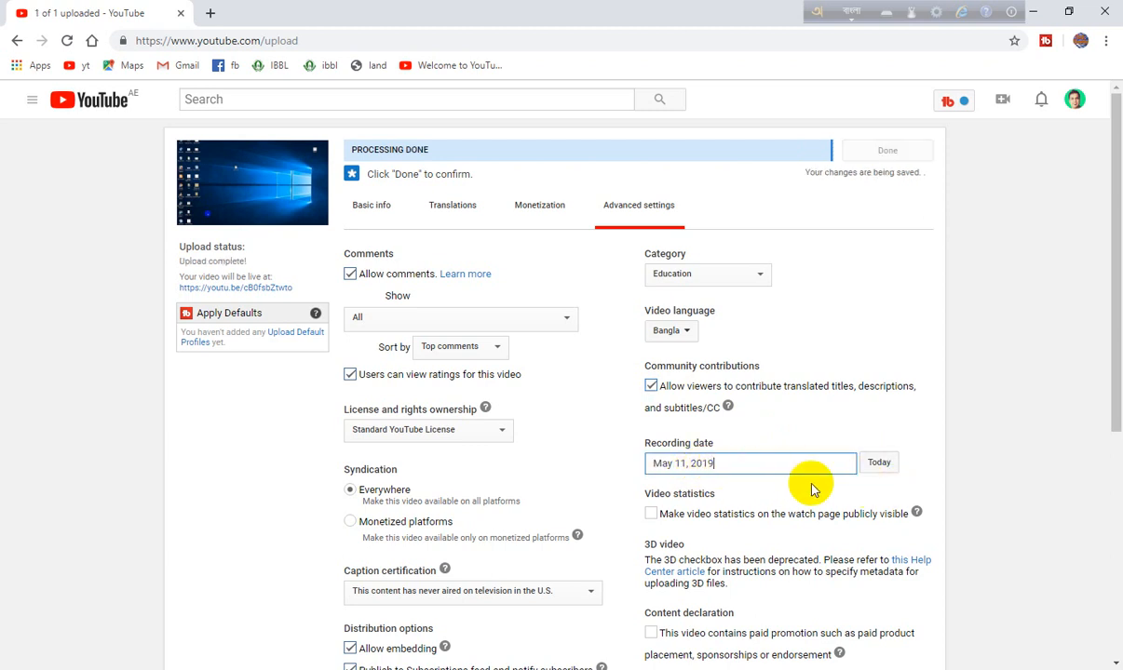
Step: Turn comments off for the video and allow them again
scroll(735, 489, down, 1)
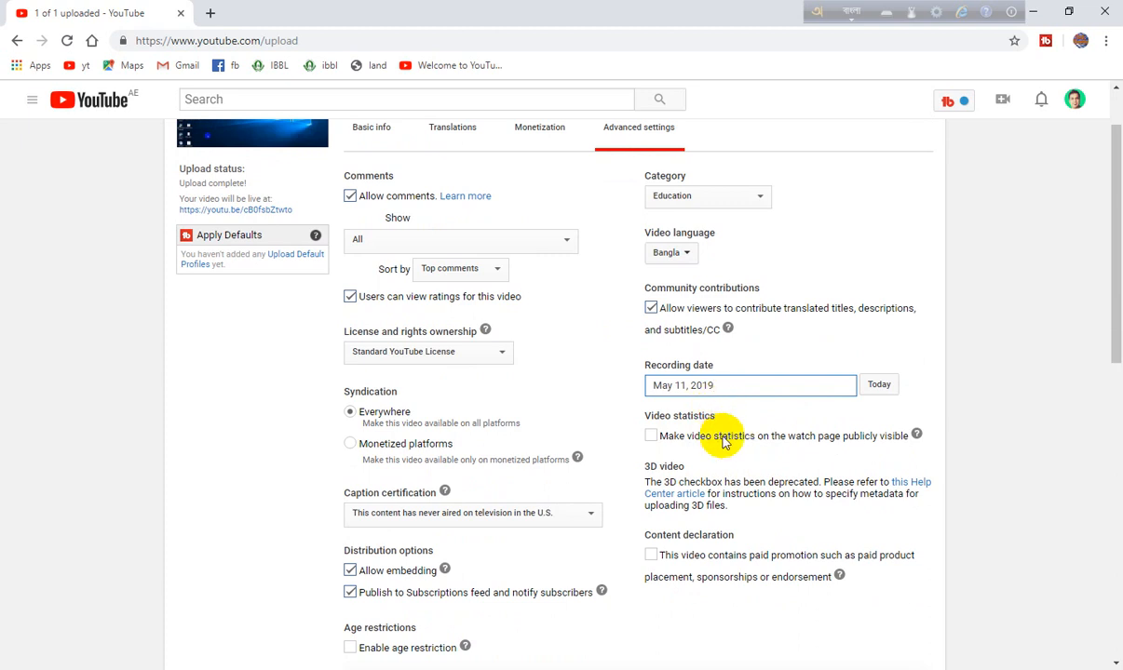
scroll(731, 440, down, 2)
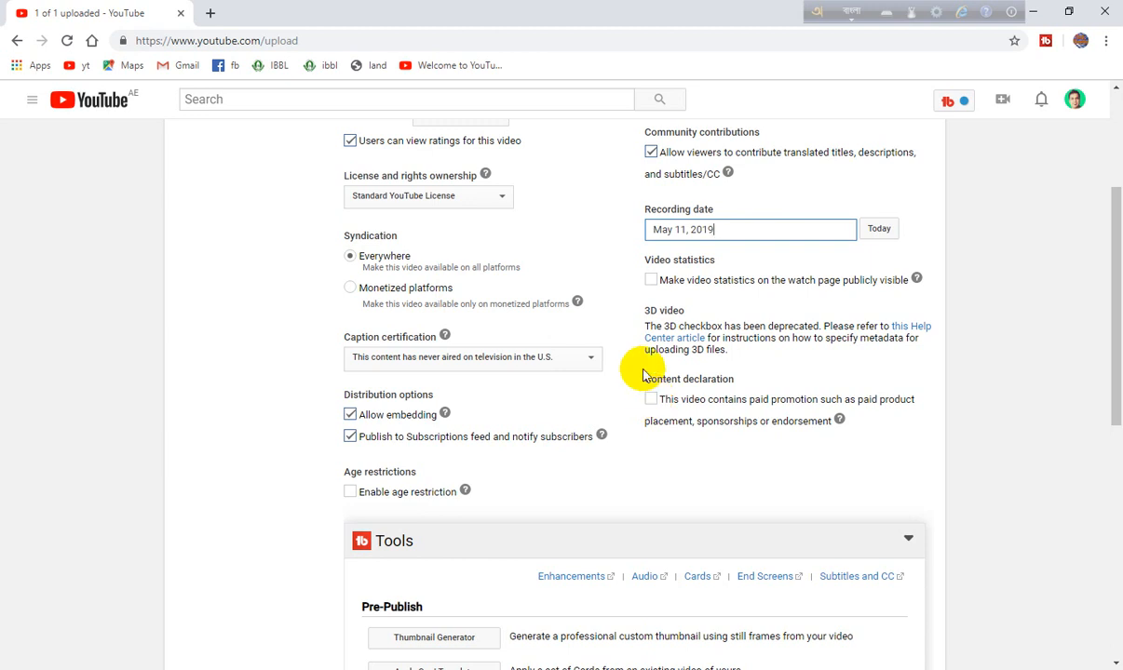
scroll(523, 421, up, 3)
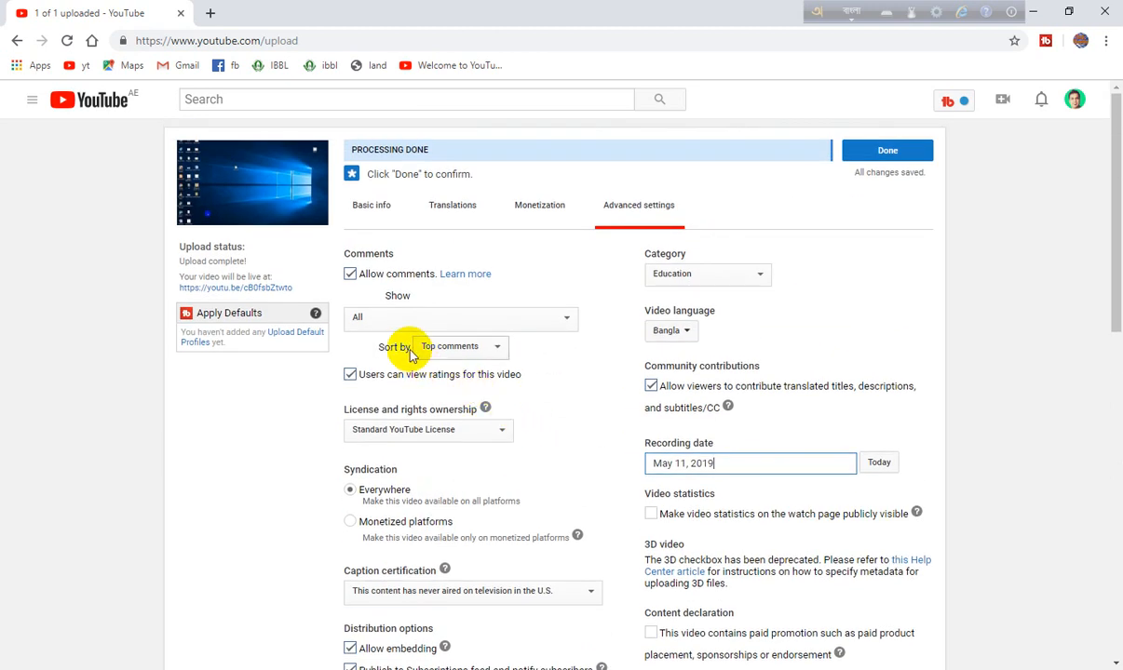
click(351, 276)
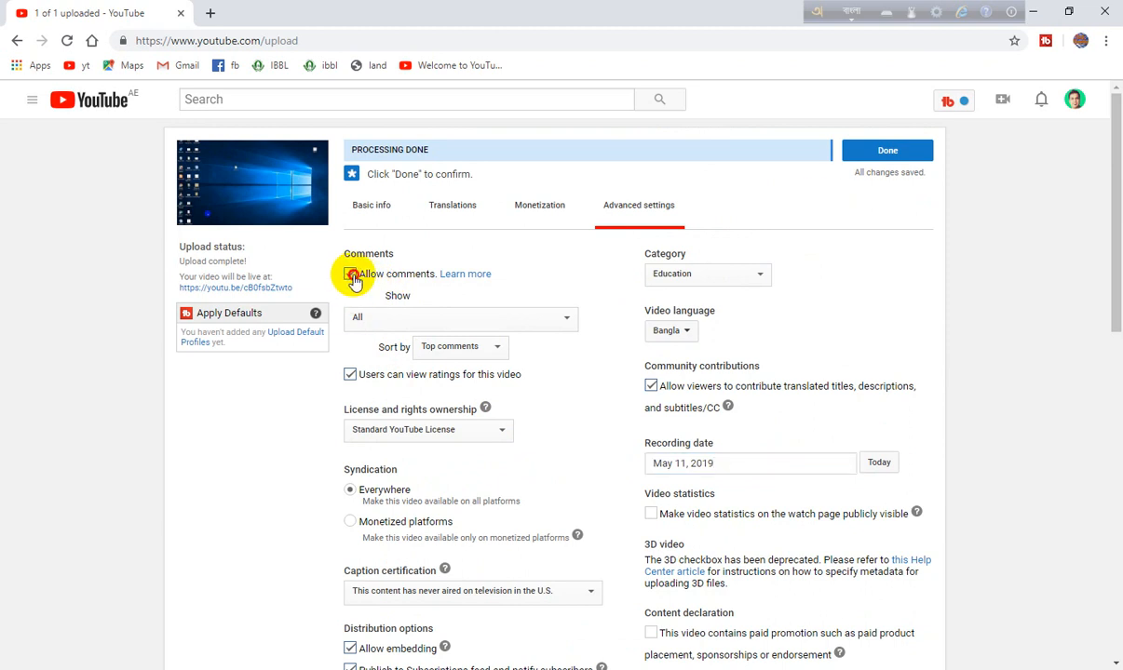
click(351, 276)
Step: Examine the available license and rights ownership options without changing the selection
scroll(408, 333, down, 1)
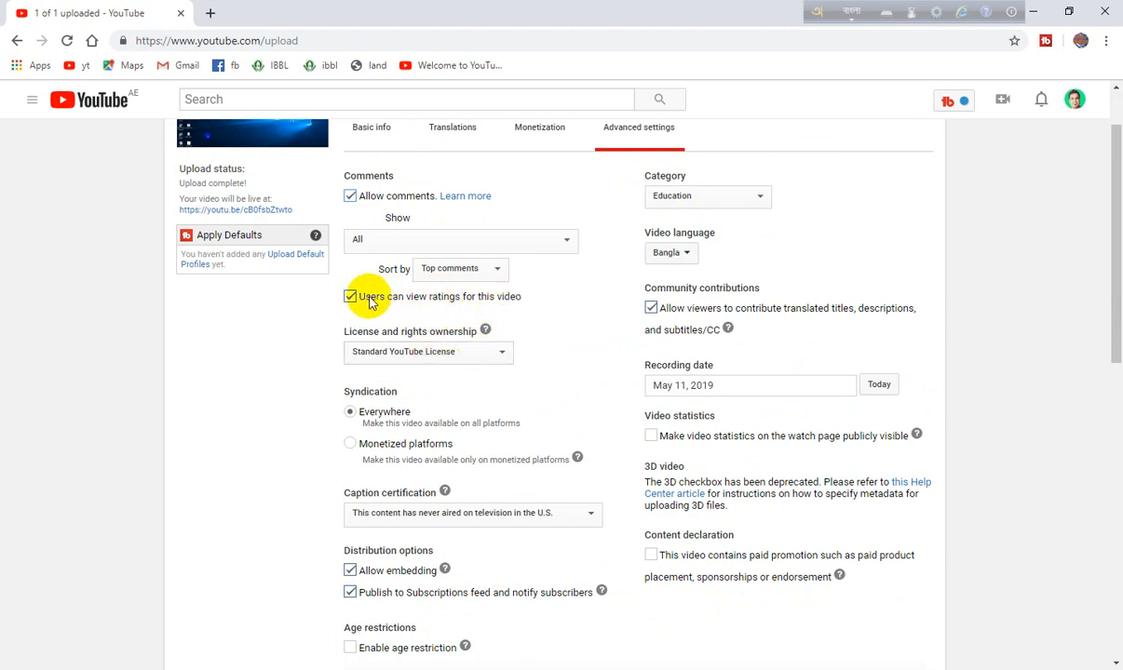
click(482, 353)
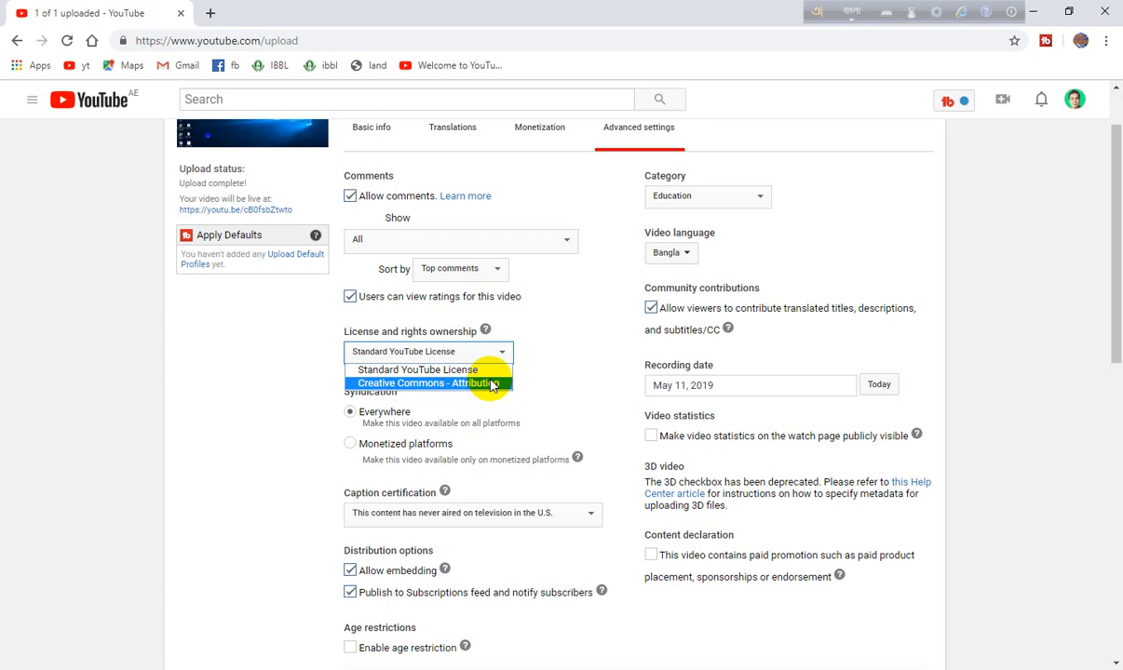
click(572, 389)
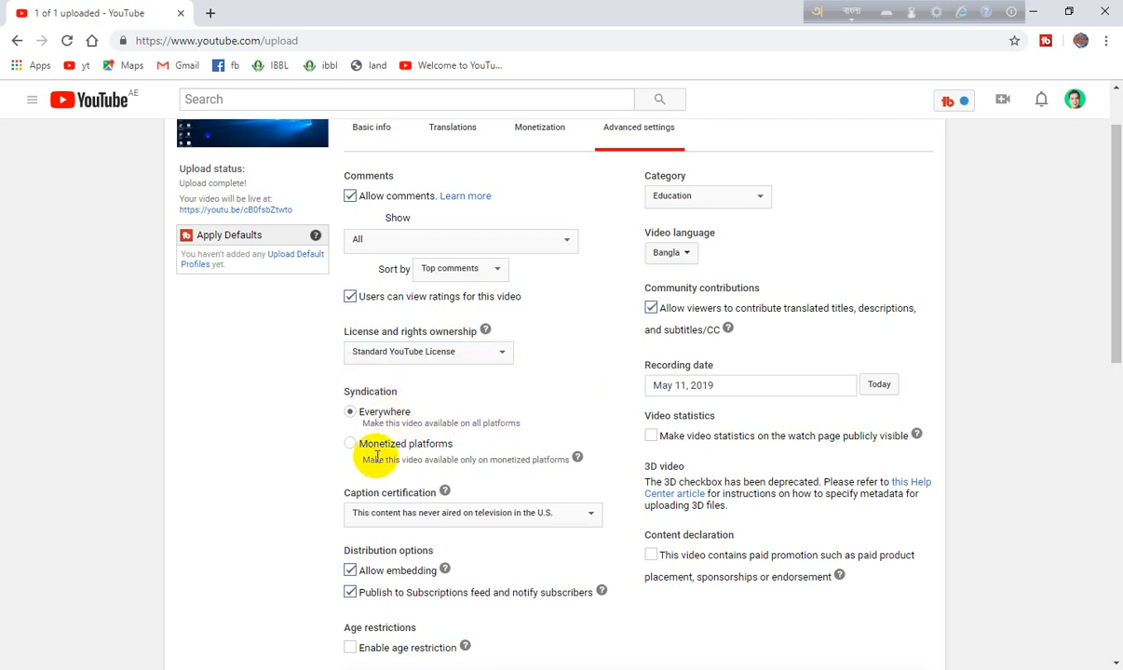
Step: Set syndication to Everywhere and caption certification to "This content has never aired on television in the U.S."
scroll(377, 451, down, 1)
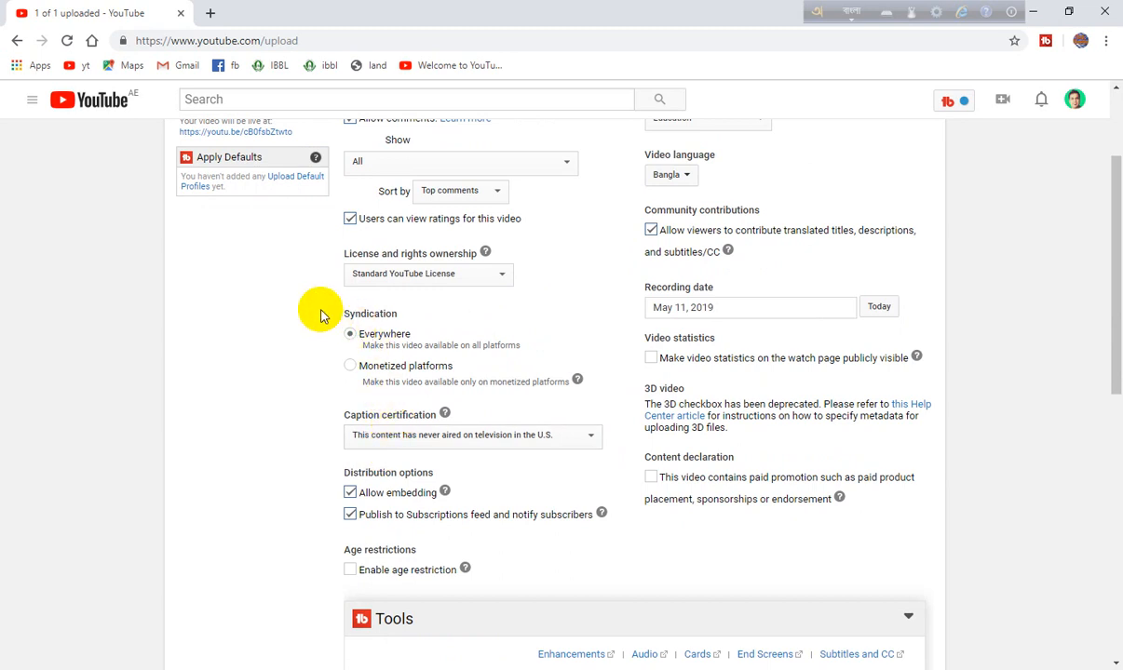
drag(407, 367, 424, 375)
click(457, 336)
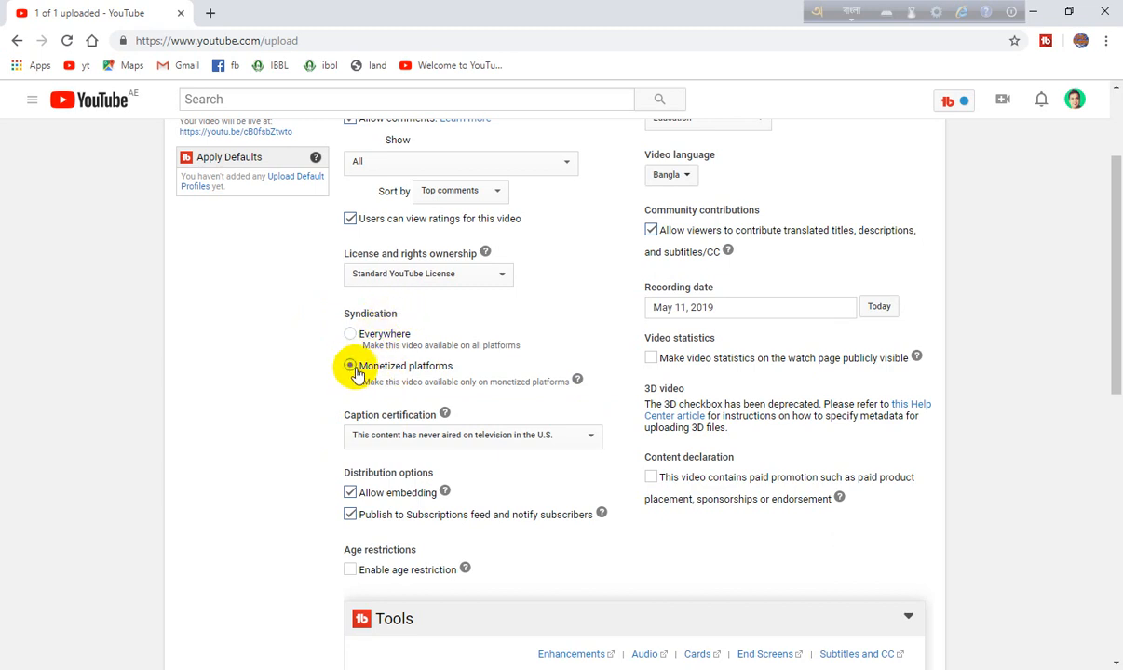
click(351, 337)
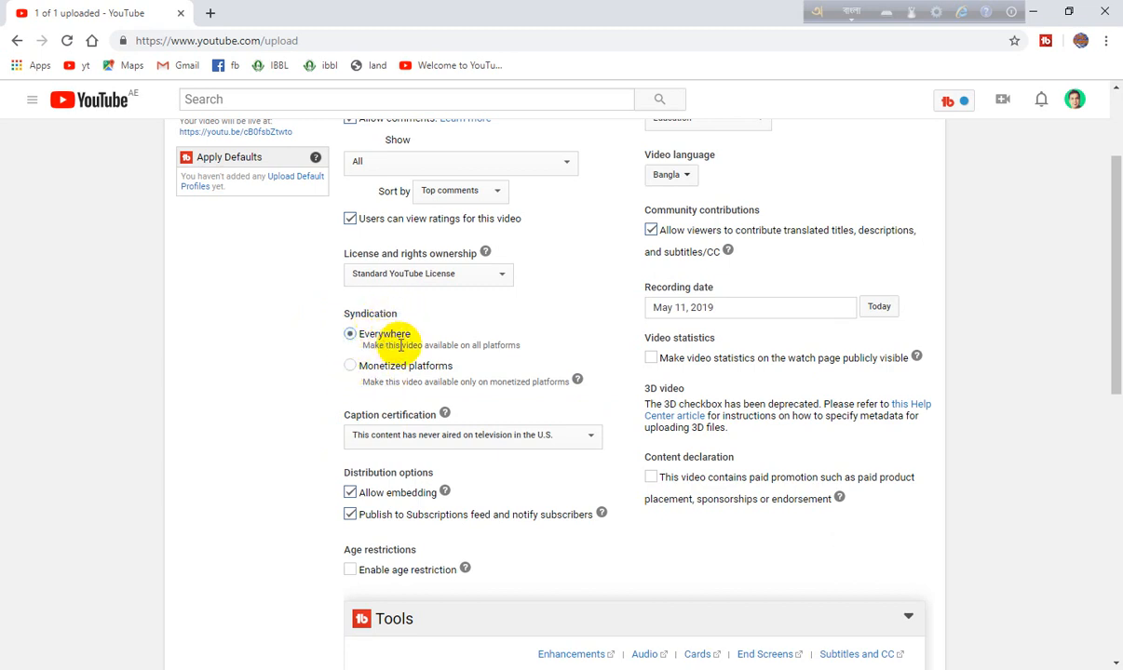
click(571, 438)
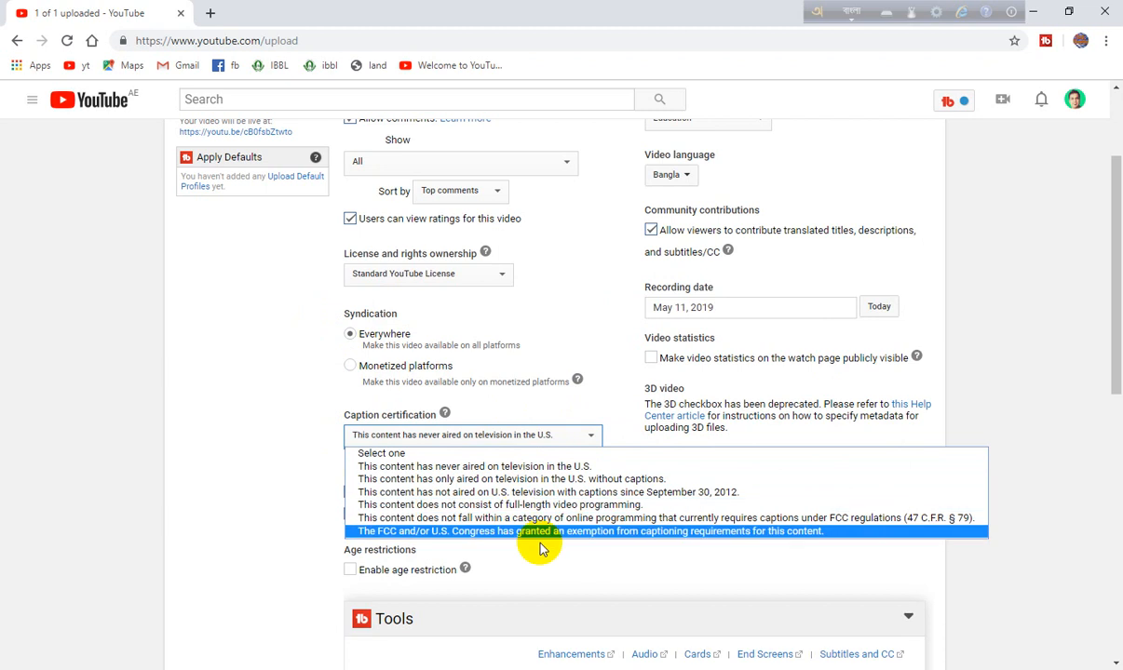
click(538, 468)
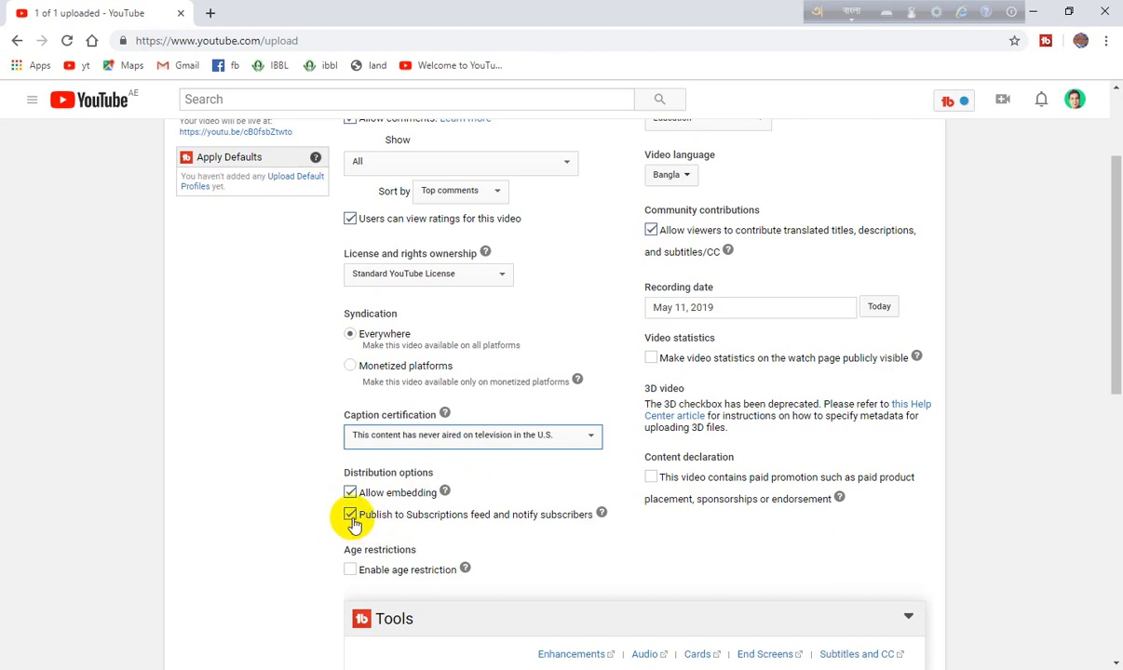
Step: Review the remaining advanced settings and the video's basic info, translations and monetization pages without changing anything
scroll(373, 517, down, 1)
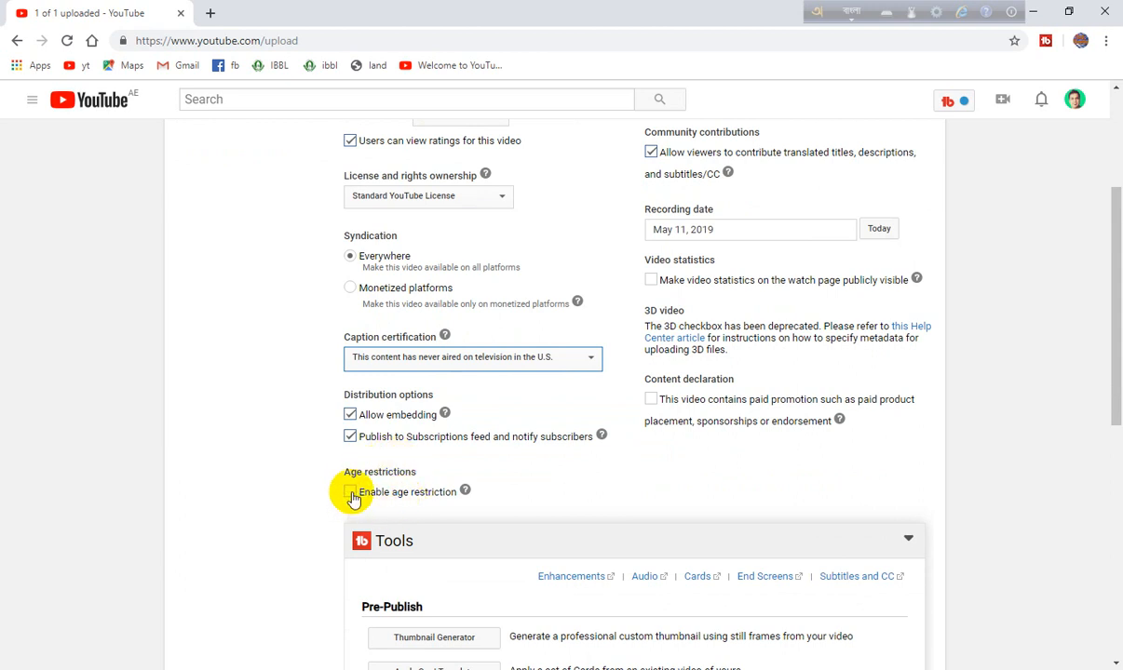
scroll(494, 391, up, 3)
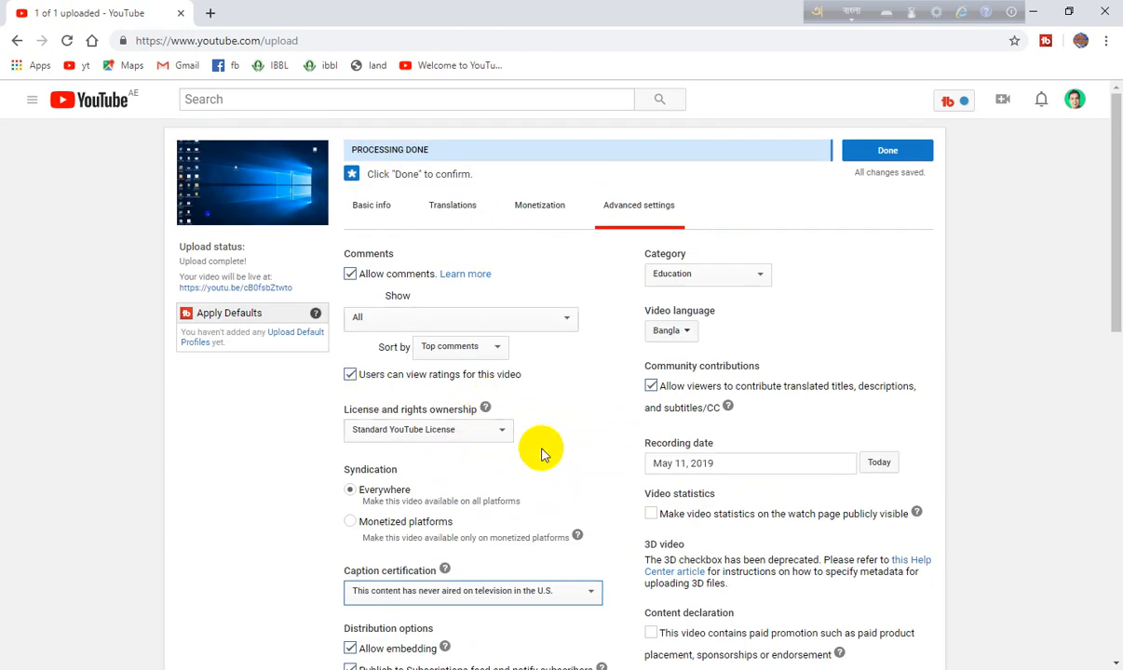
click(374, 208)
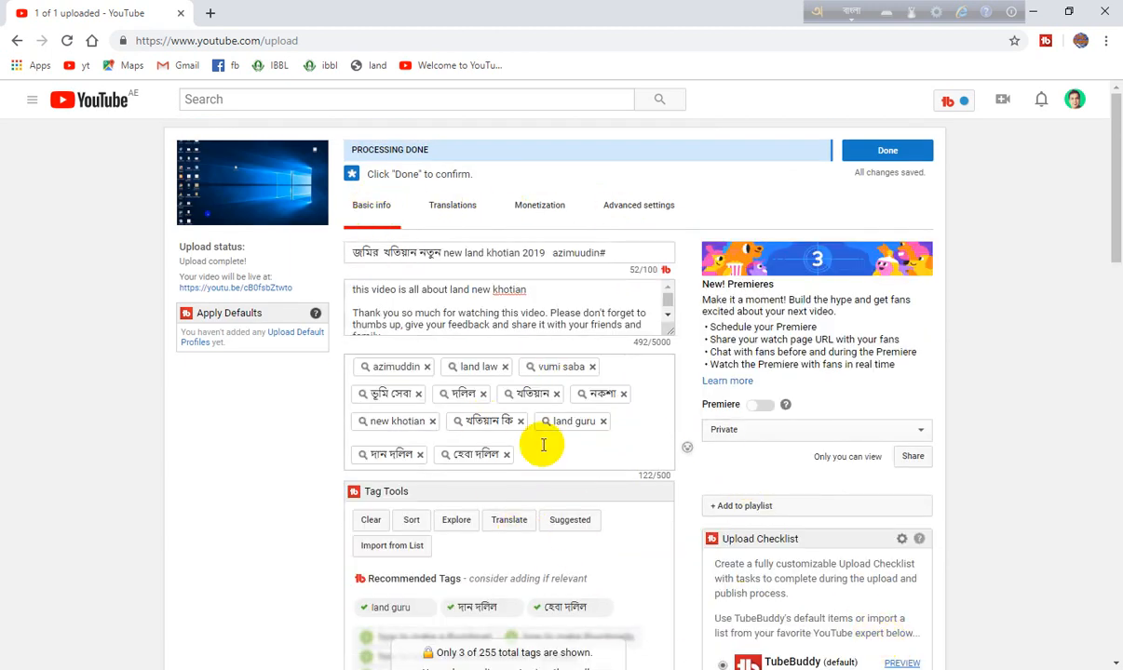
click(453, 206)
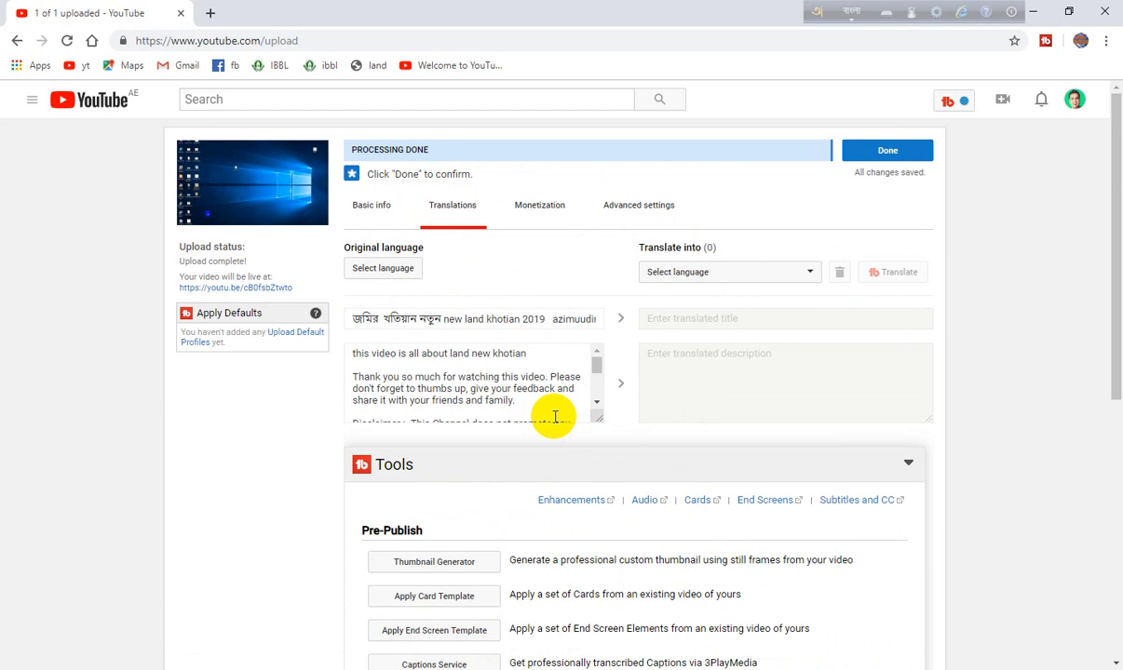
click(538, 209)
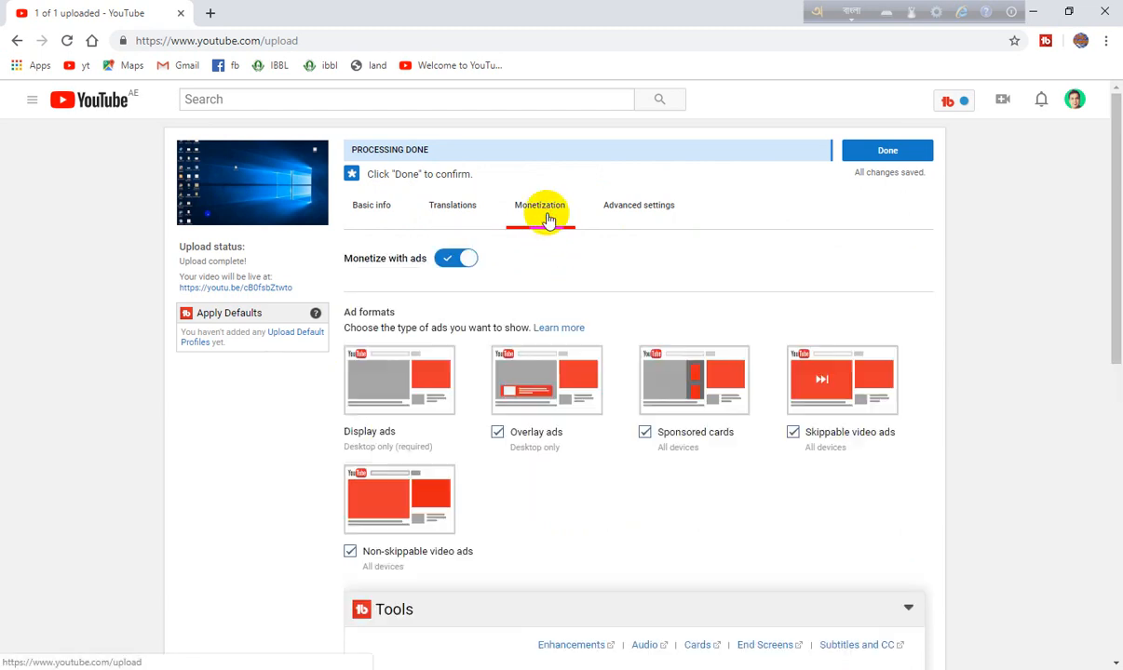
click(641, 216)
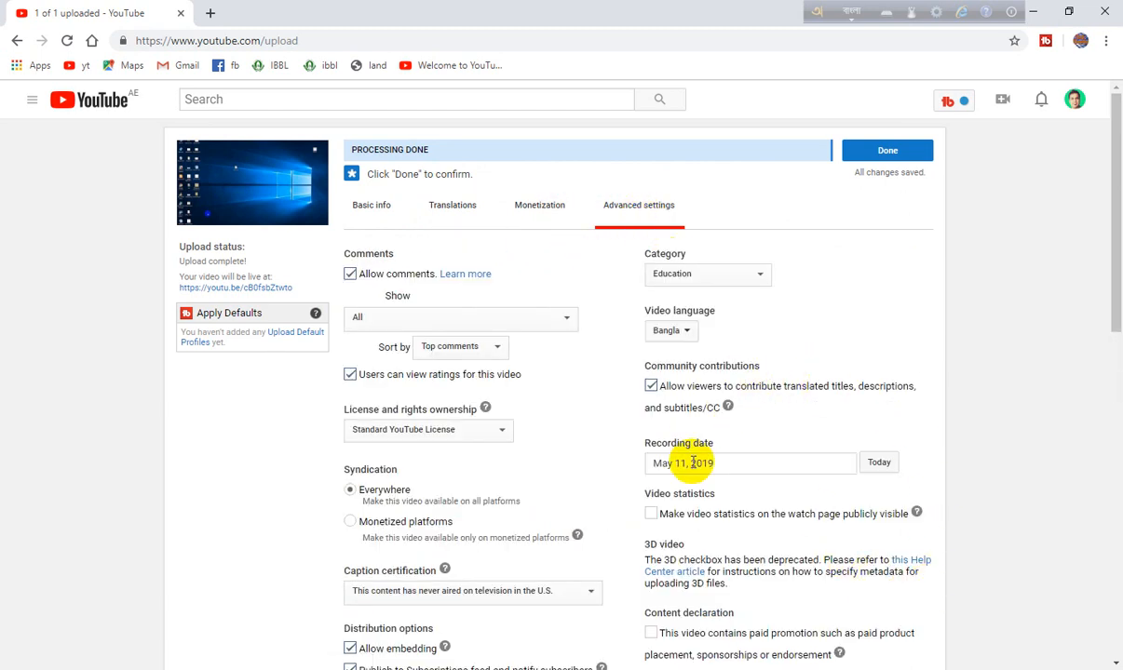
click(521, 217)
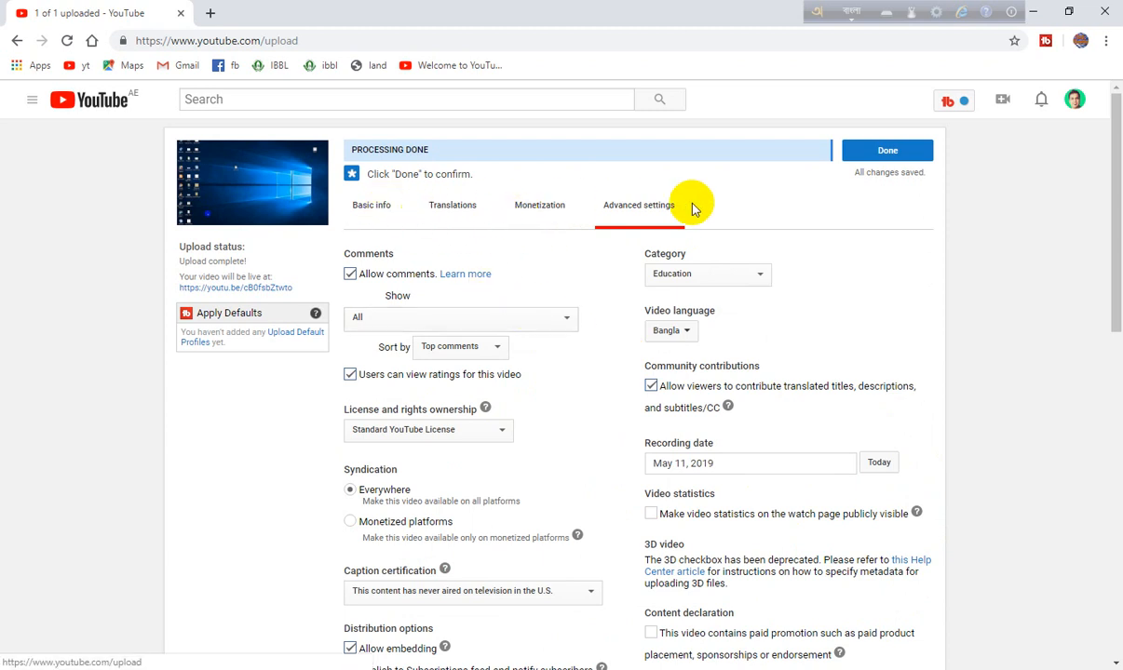
Step: Choose Private as the video's visibility in the basic info and check its sharing dialog without adding any e-mail addresses
click(366, 208)
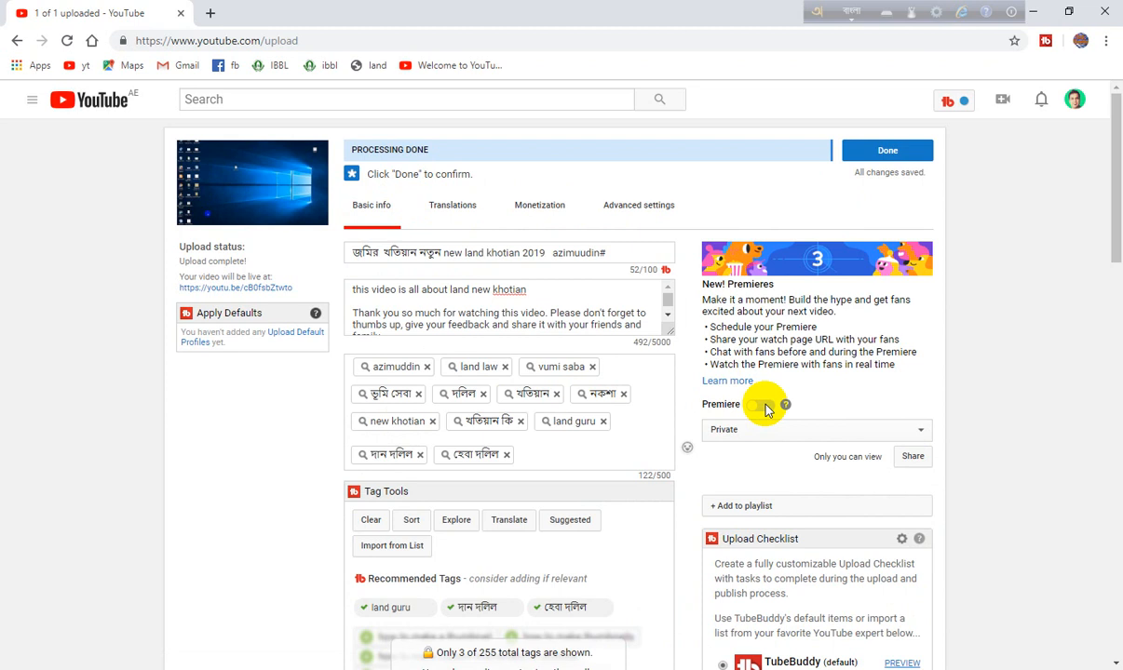
click(765, 430)
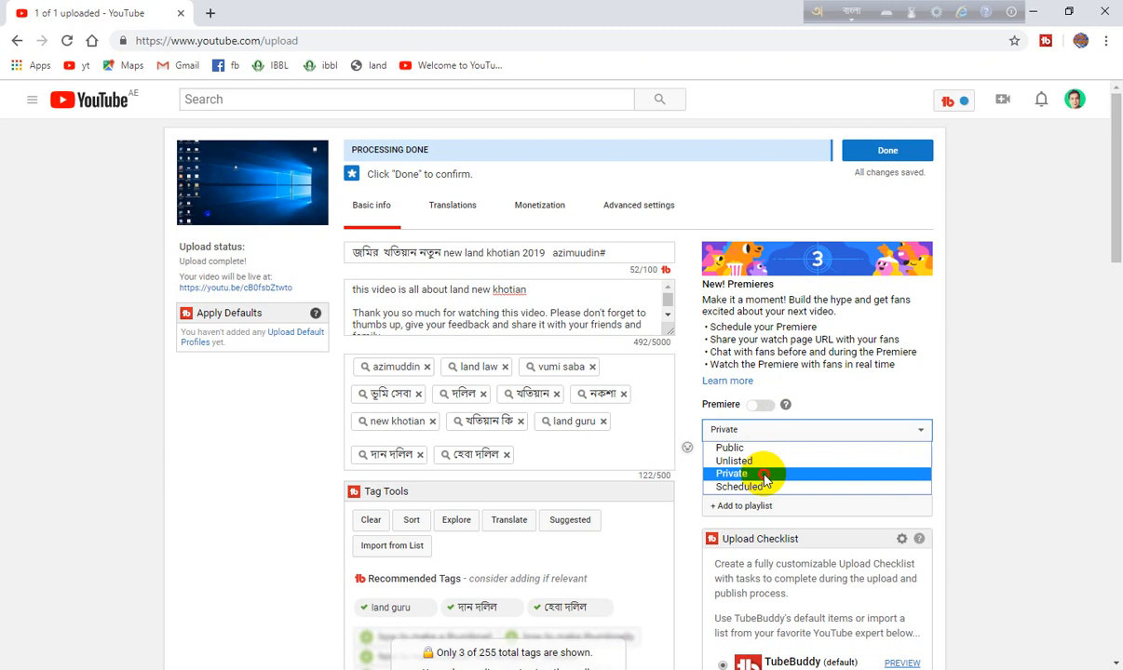
click(763, 475)
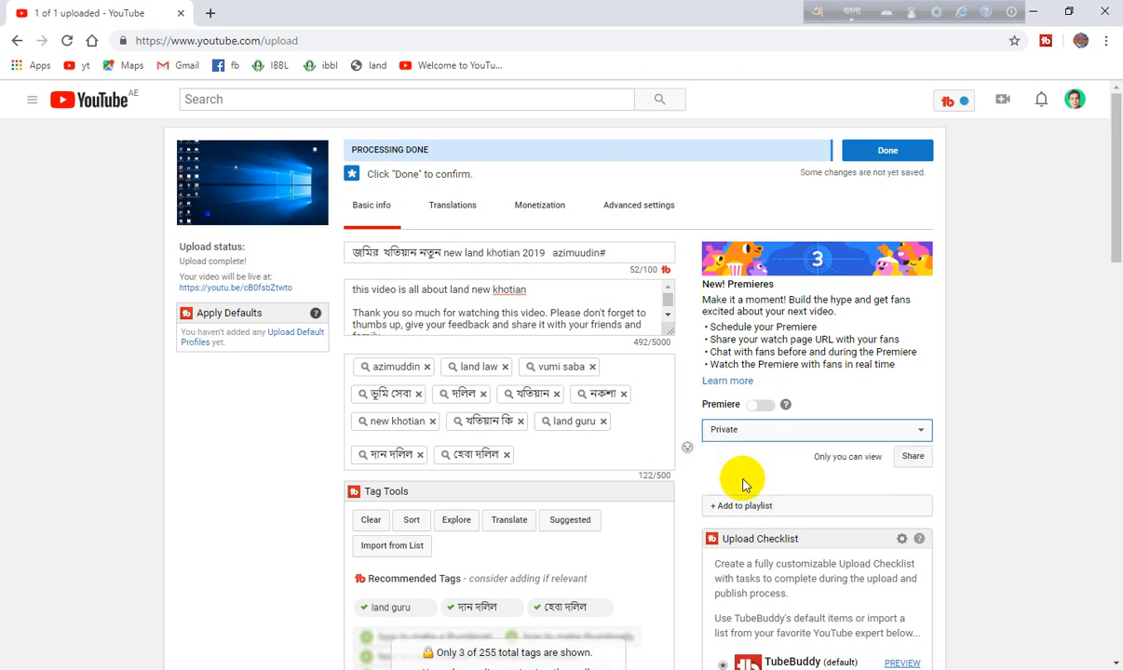
click(908, 458)
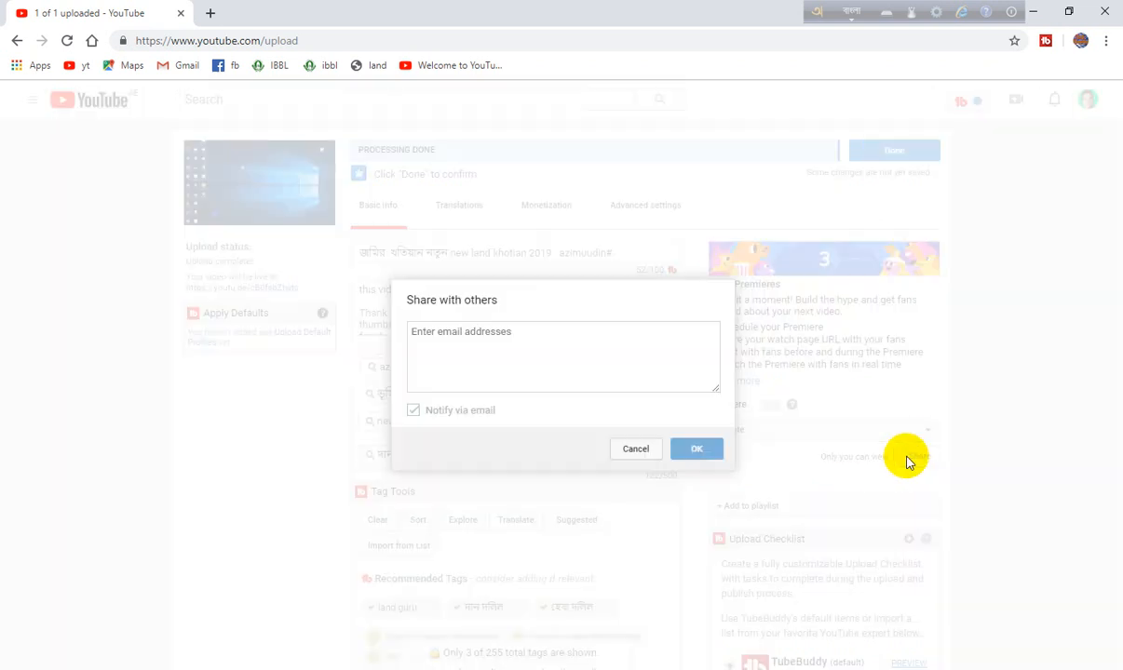
click(468, 363)
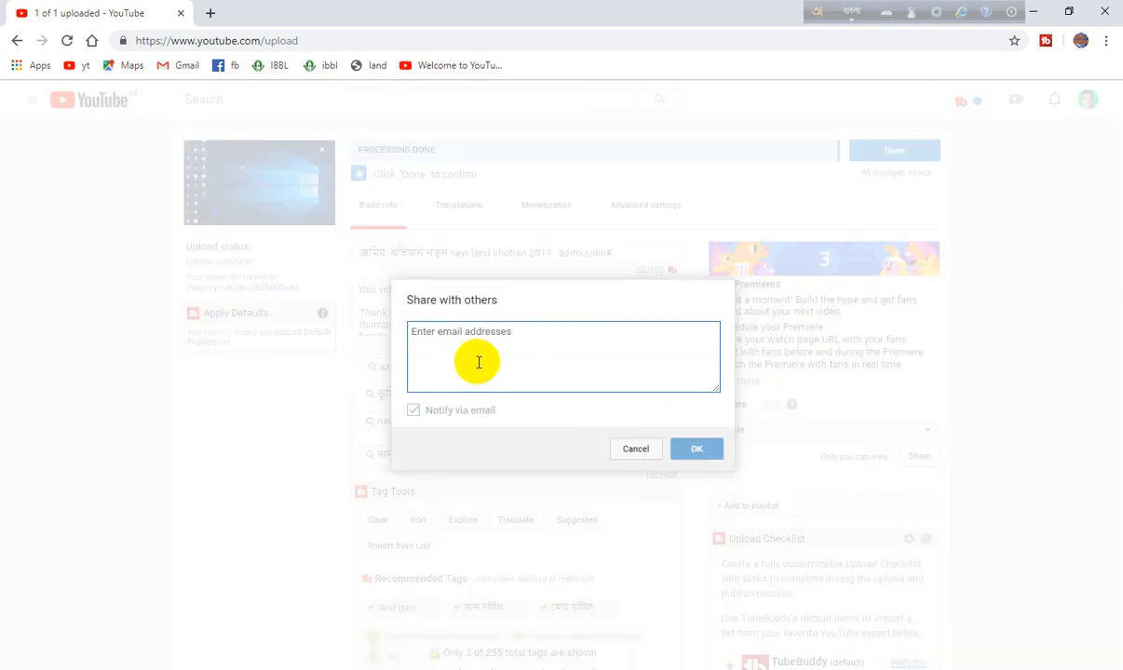
click(644, 458)
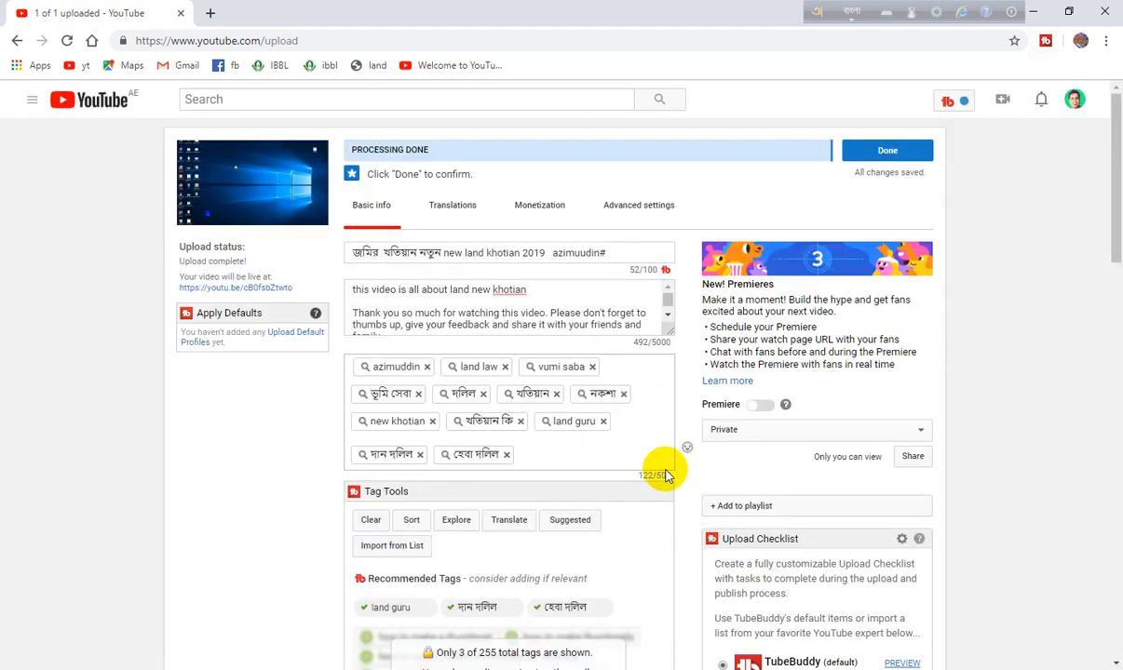
Step: Change the video's visibility to Scheduled and set the publishing time to 8:30 AM
click(760, 430)
click(750, 486)
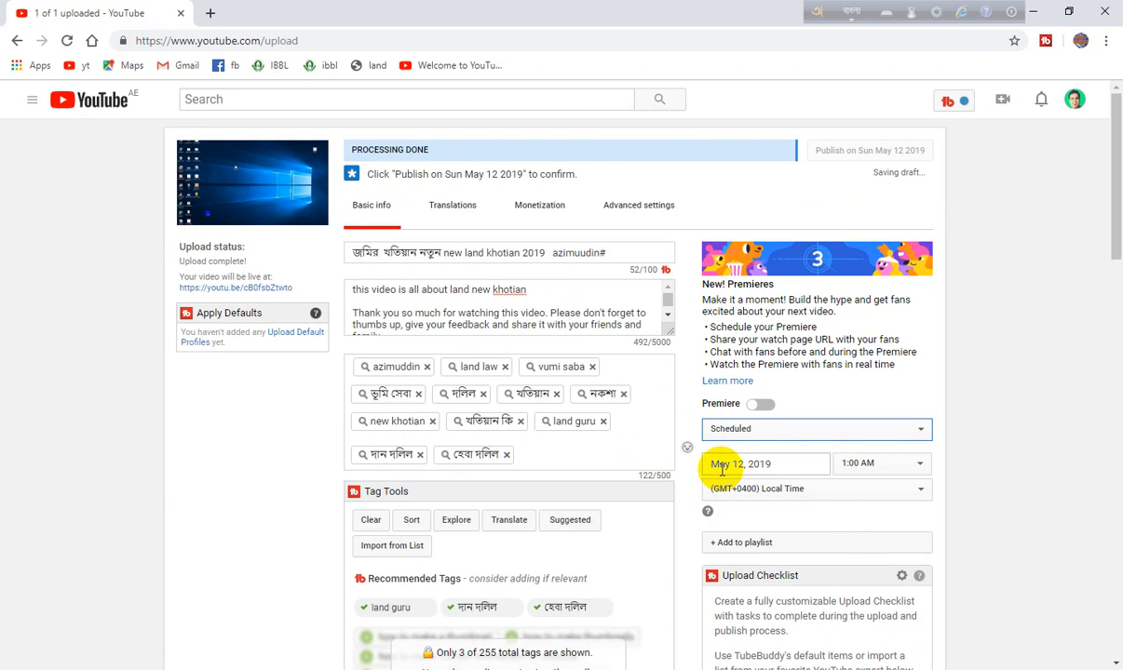
click(915, 466)
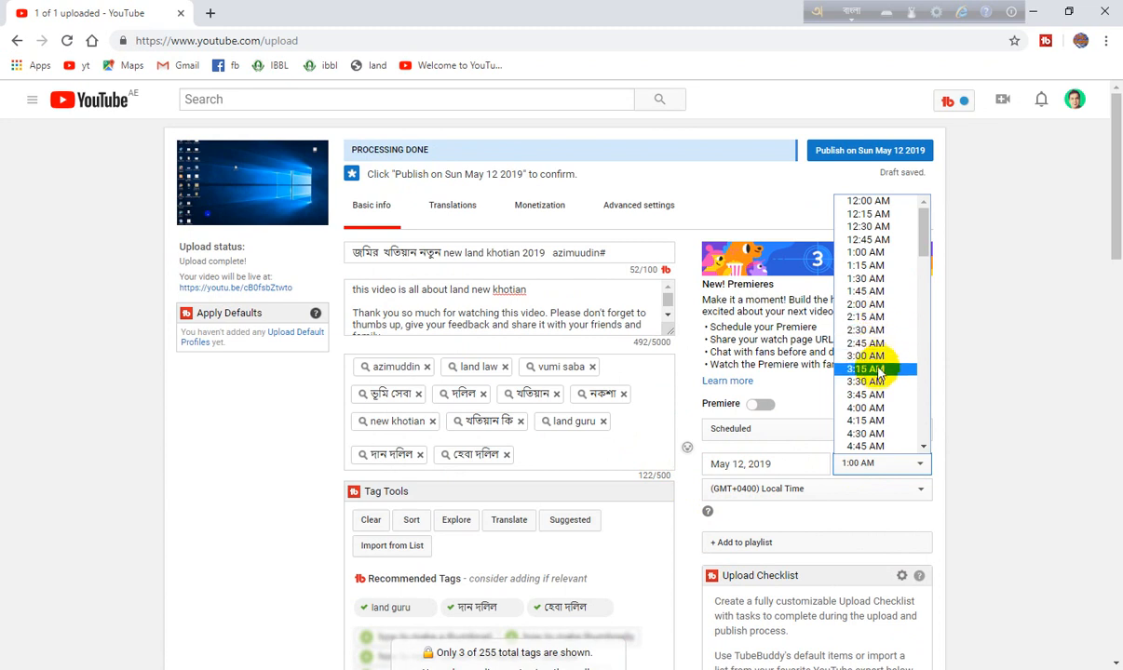
scroll(870, 420, down, 3)
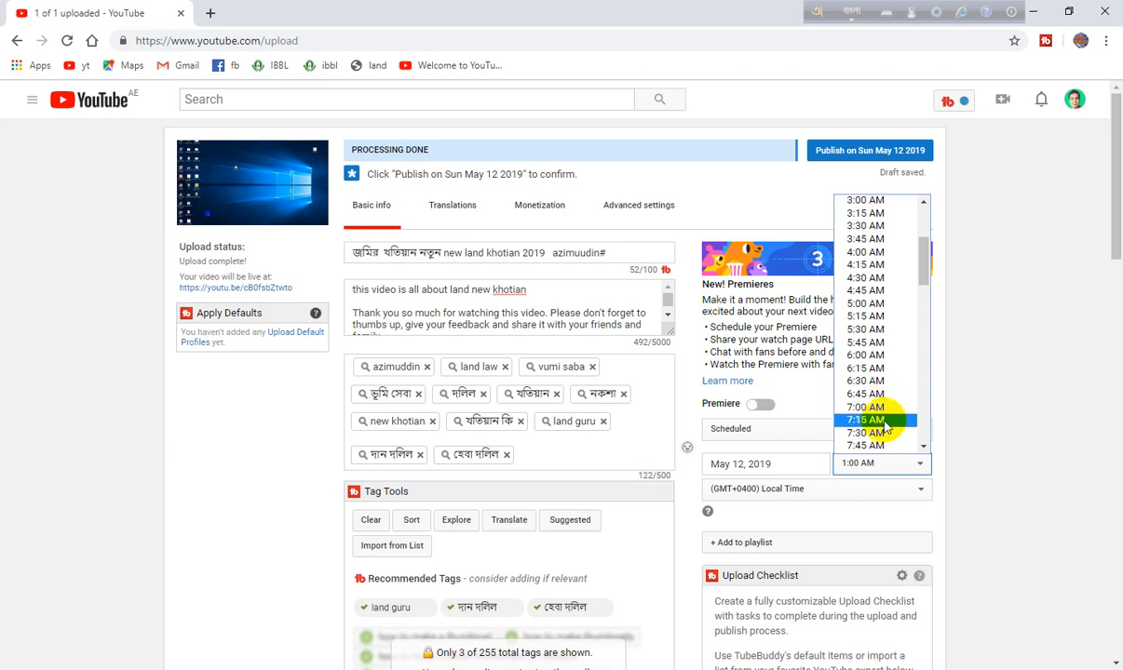
scroll(882, 431, down, 3)
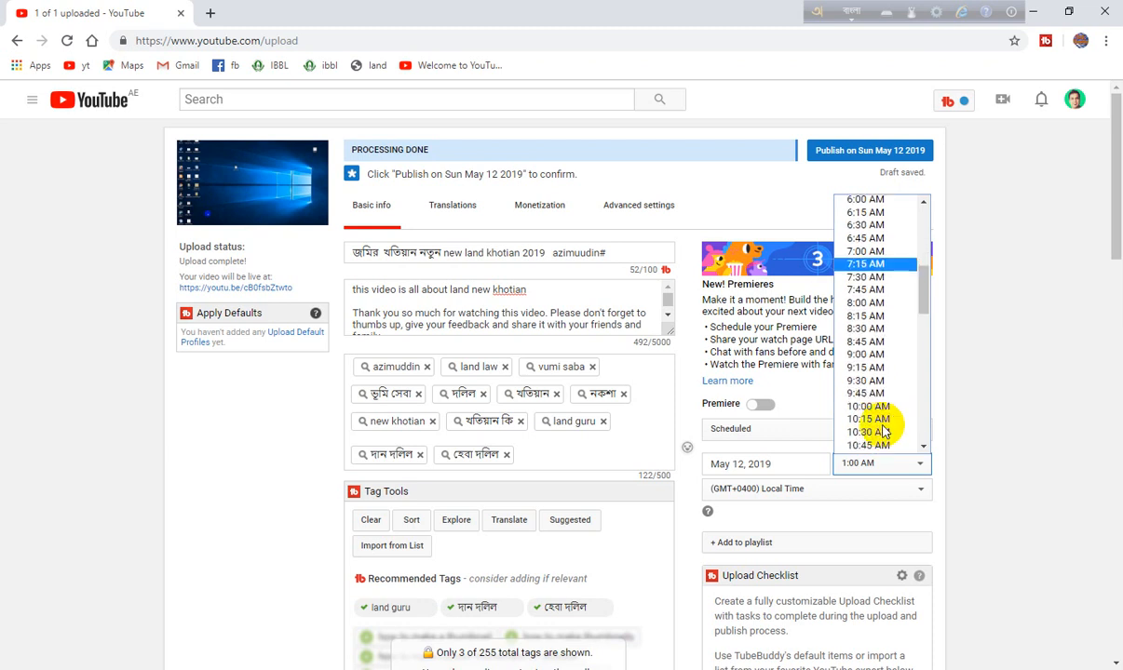
click(866, 329)
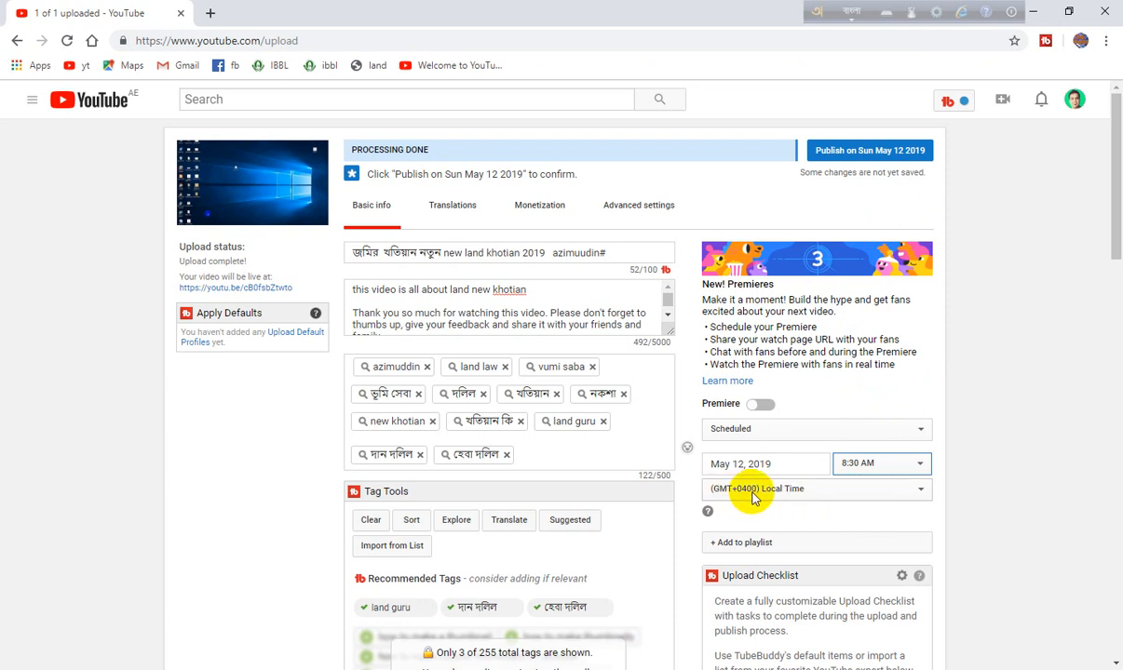
Step: Add the video to the playlists "জমির খতিয়ান পরিচিতি" and "land video জমি জমা বিষয়ক"
scroll(745, 493, down, 1)
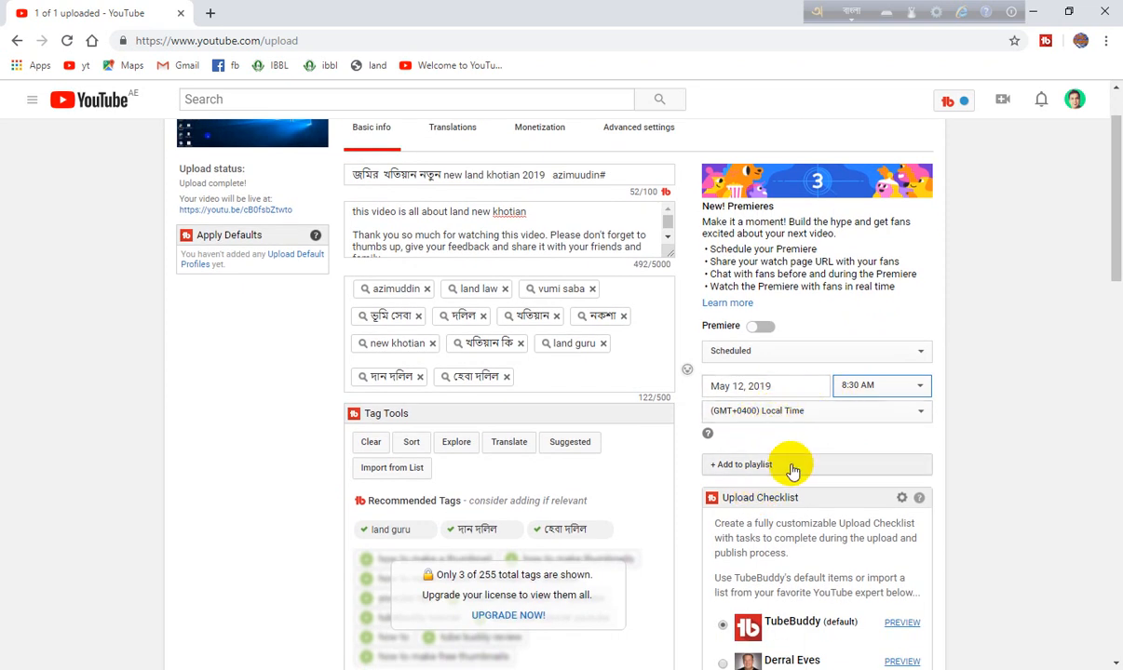
click(772, 464)
click(780, 553)
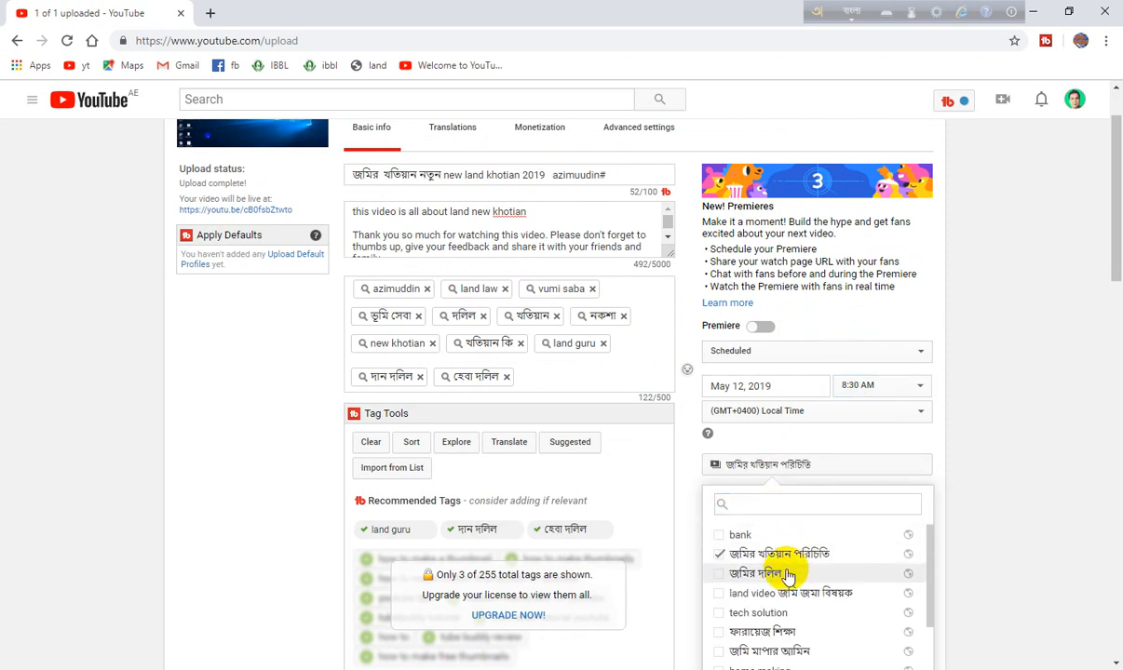
click(794, 596)
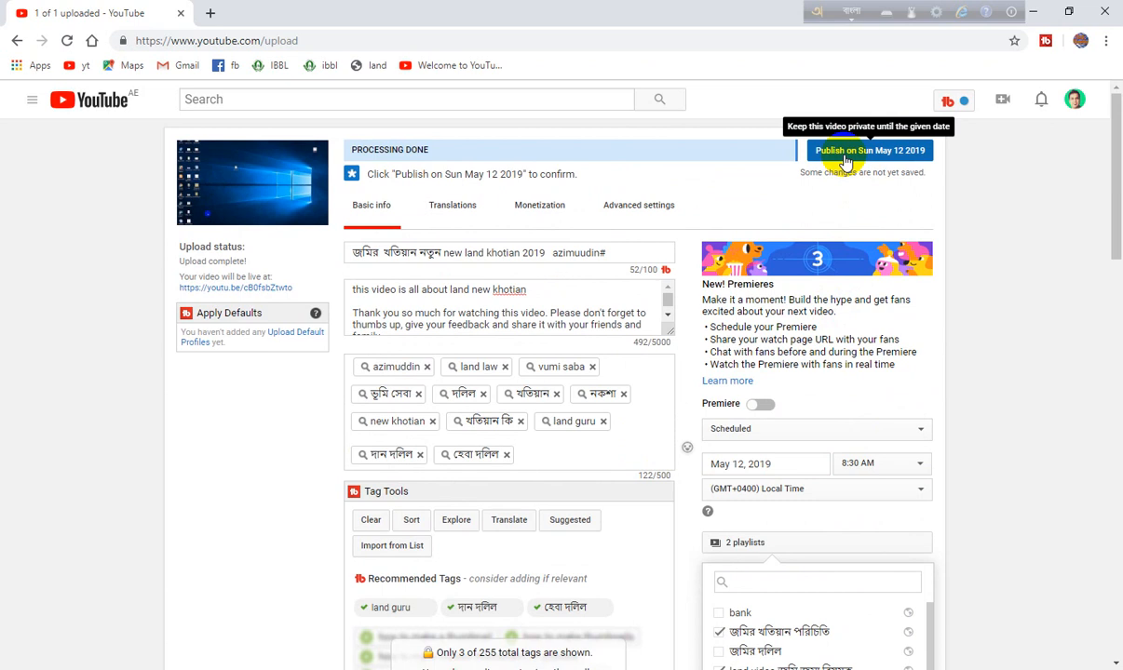
Step: Set the scheduled publishing date to May 11, 2019
scroll(726, 256, down, 2)
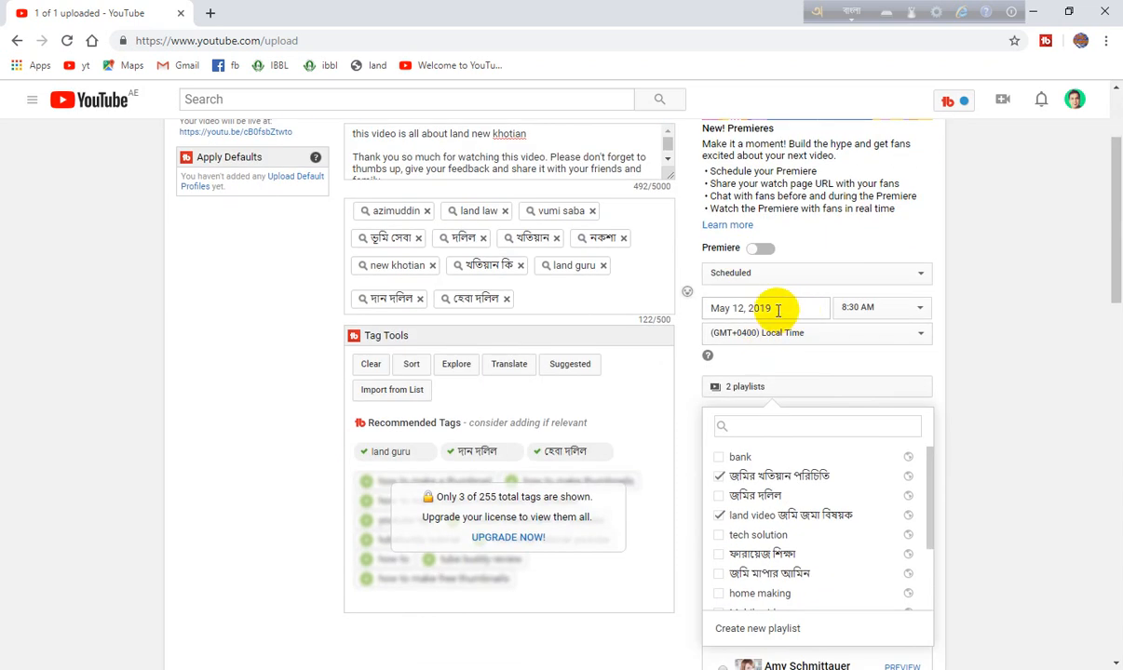
click(758, 308)
click(818, 370)
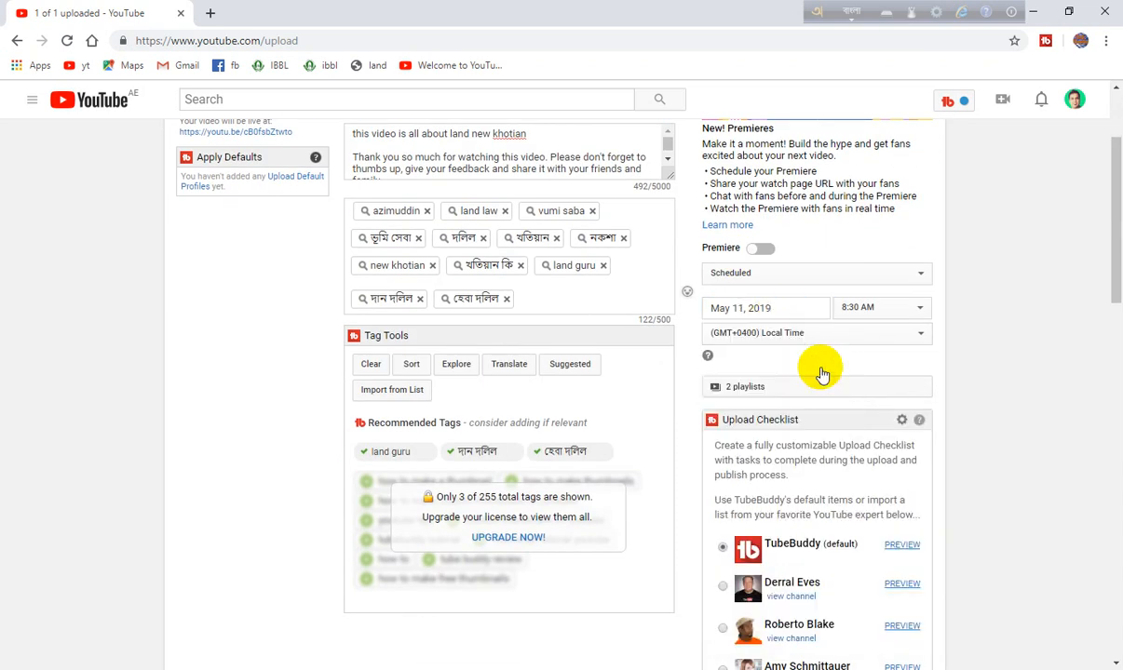
Step: Confirm the scheduled publication of the video for Sat May 11 2019
scroll(832, 338, up, 2)
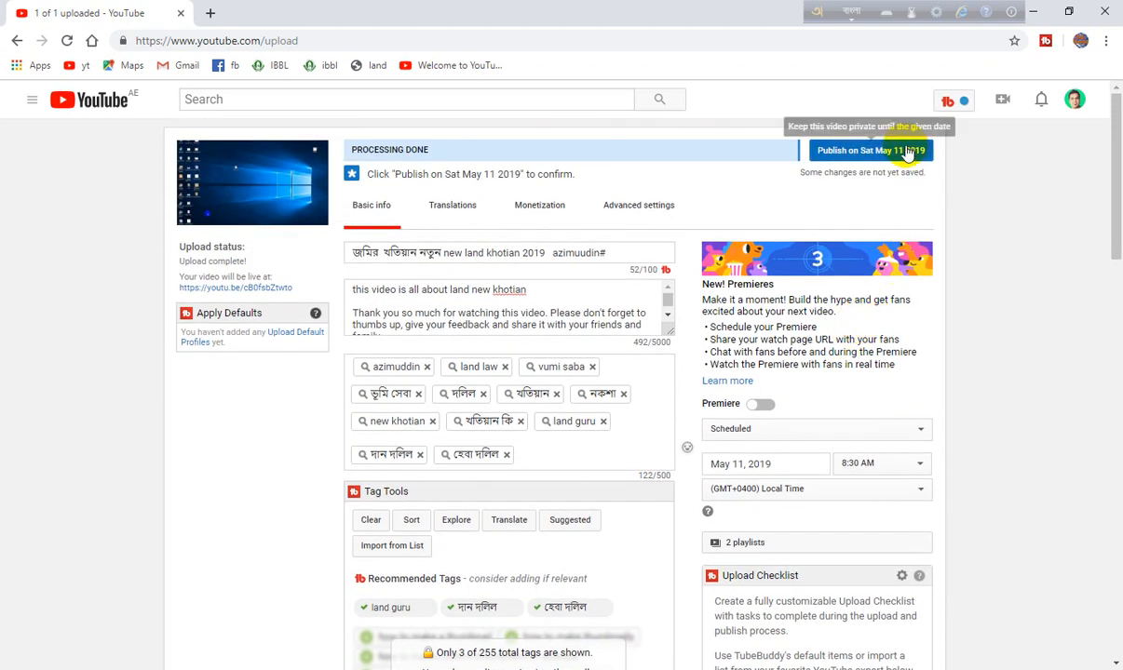
click(858, 154)
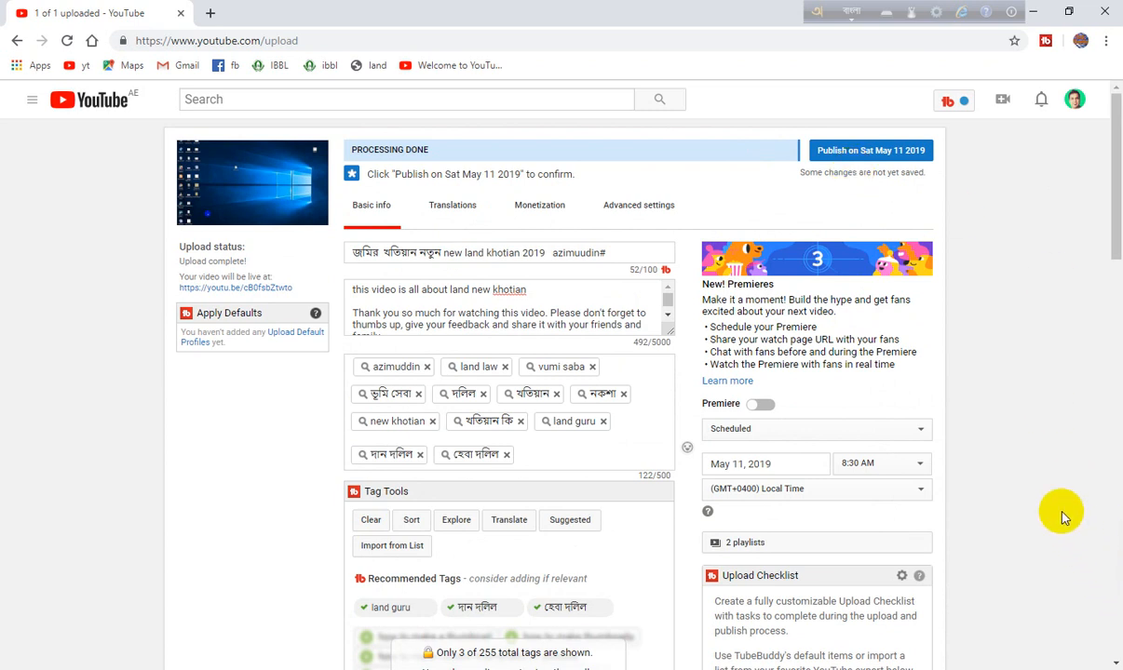
click(871, 159)
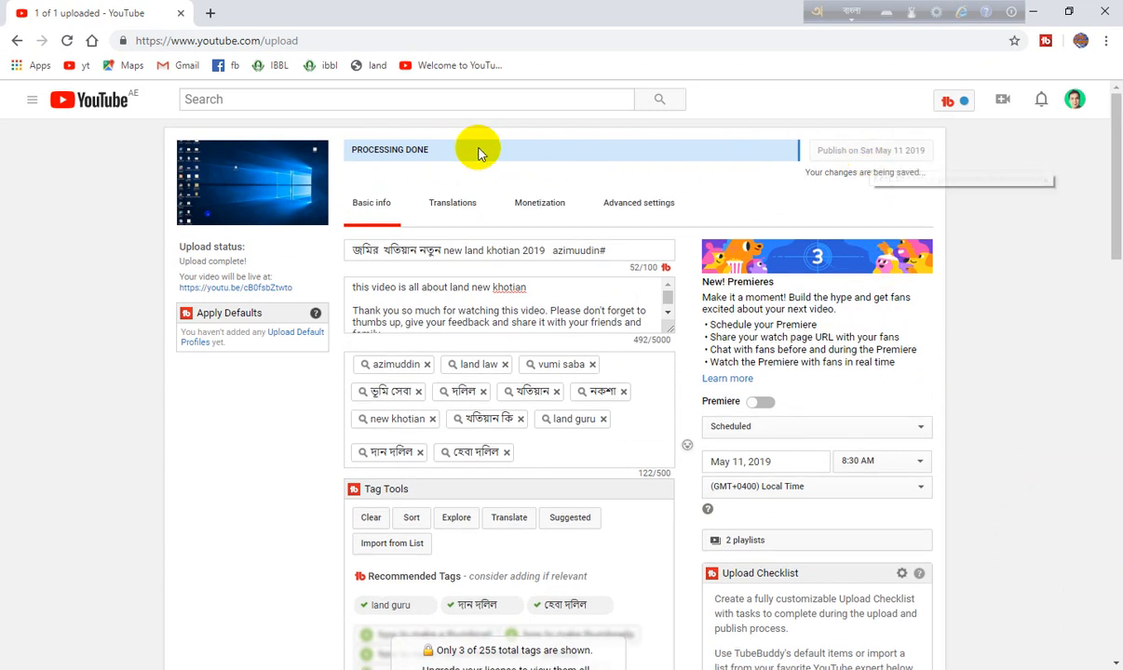
scroll(601, 312, down, 3)
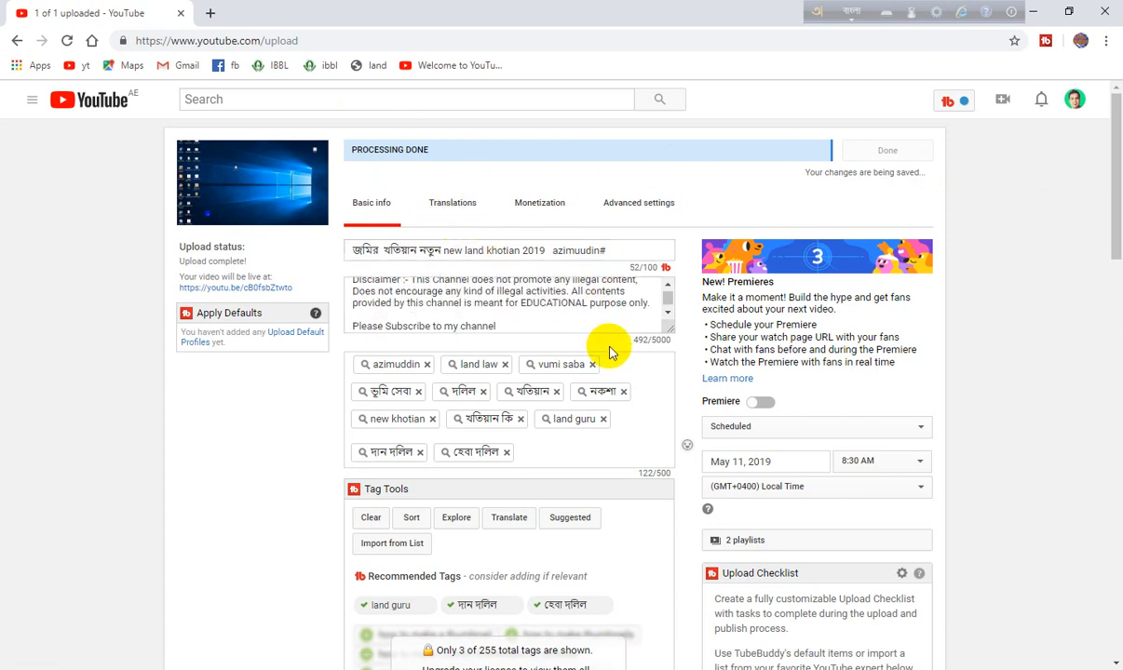
scroll(659, 489, down, 10)
scroll(810, 555, up, 3)
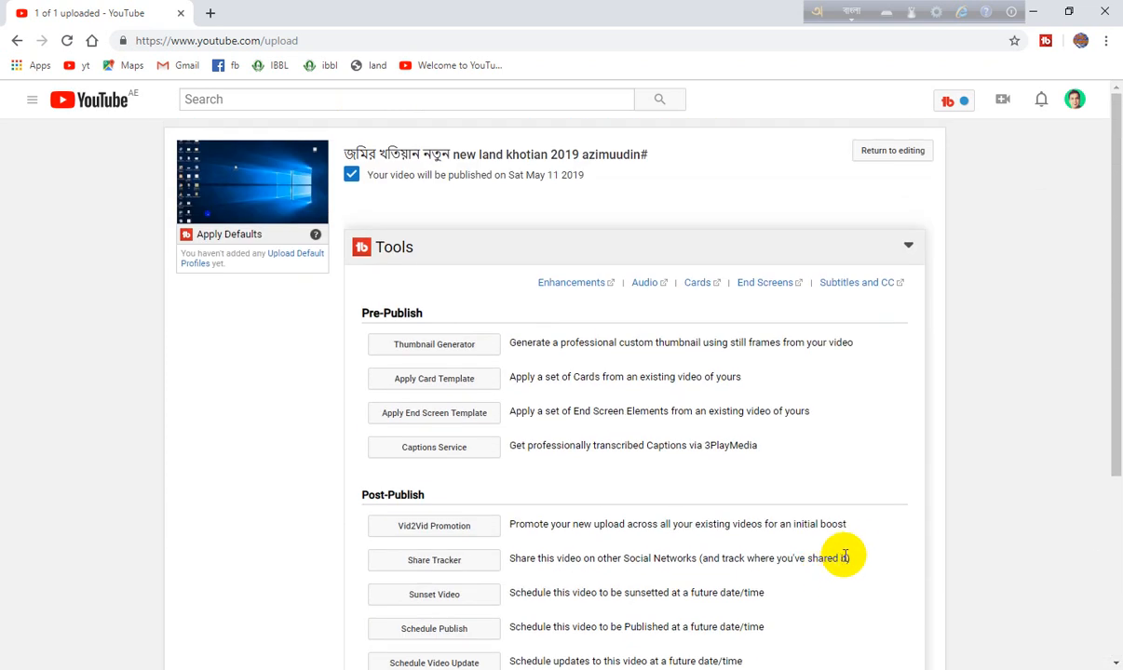